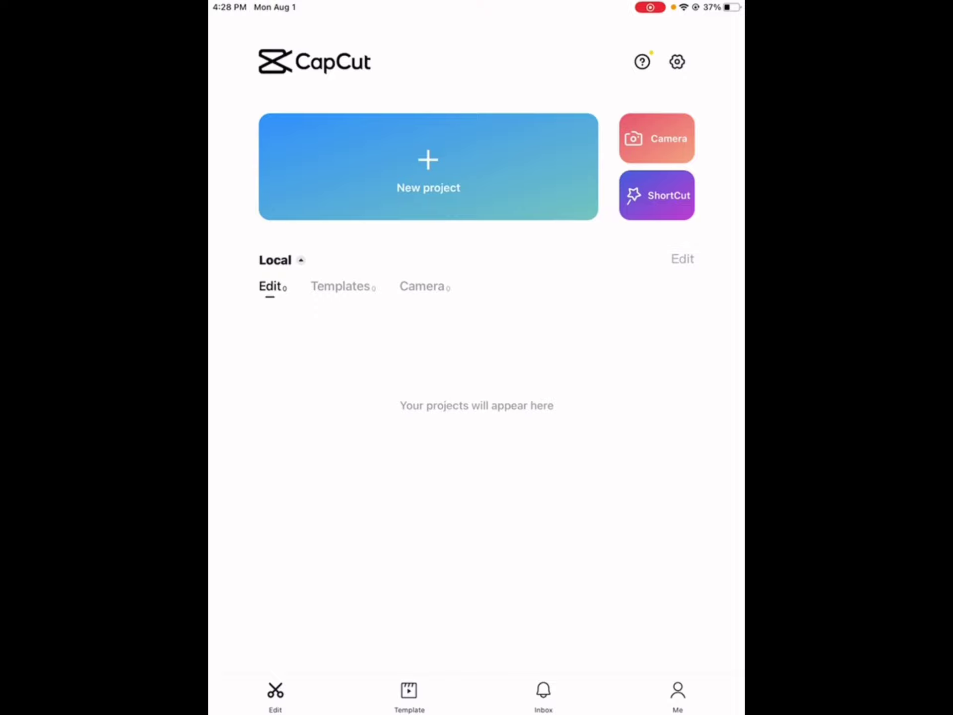
# - Start a new project with the 21-second cookie-baking video from Recents
pyautogui.click(429, 166)
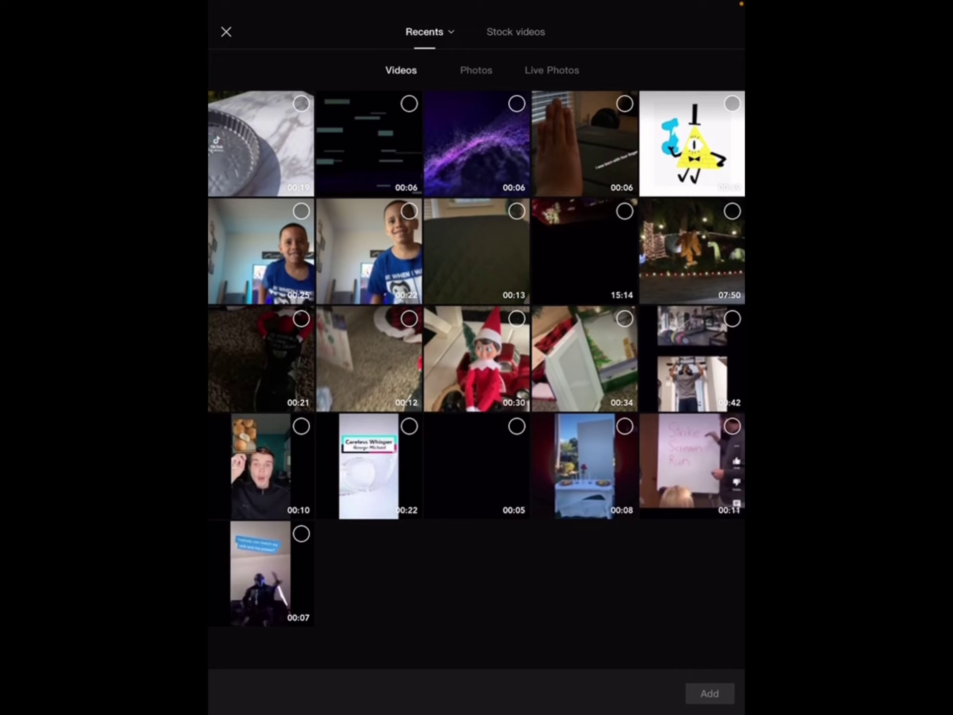
pyautogui.click(261, 144)
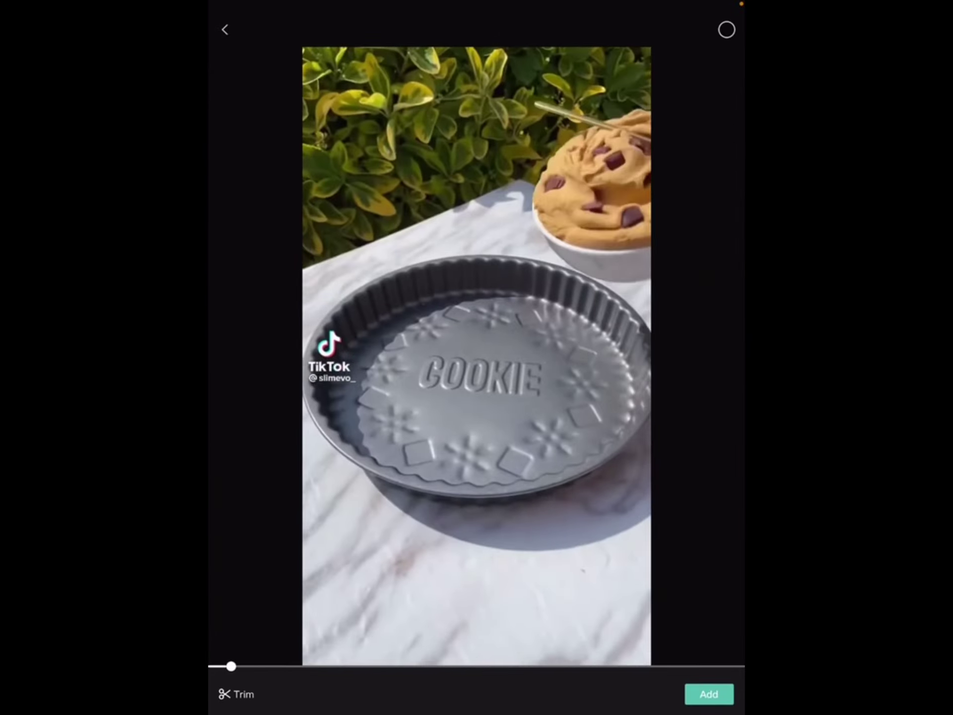
pyautogui.click(710, 693)
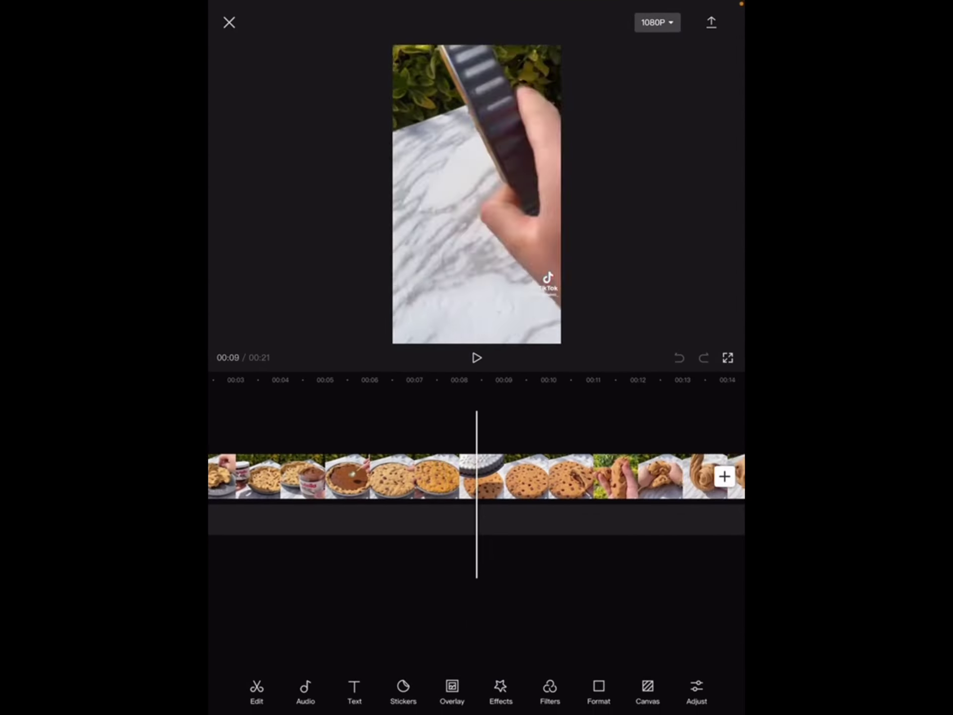
# - Delete the CapCut ending clip at the end of the timeline, then restore it
pyautogui.moveTo(336, 477); pyautogui.dragTo(547, 477)
pyautogui.click(514, 476)
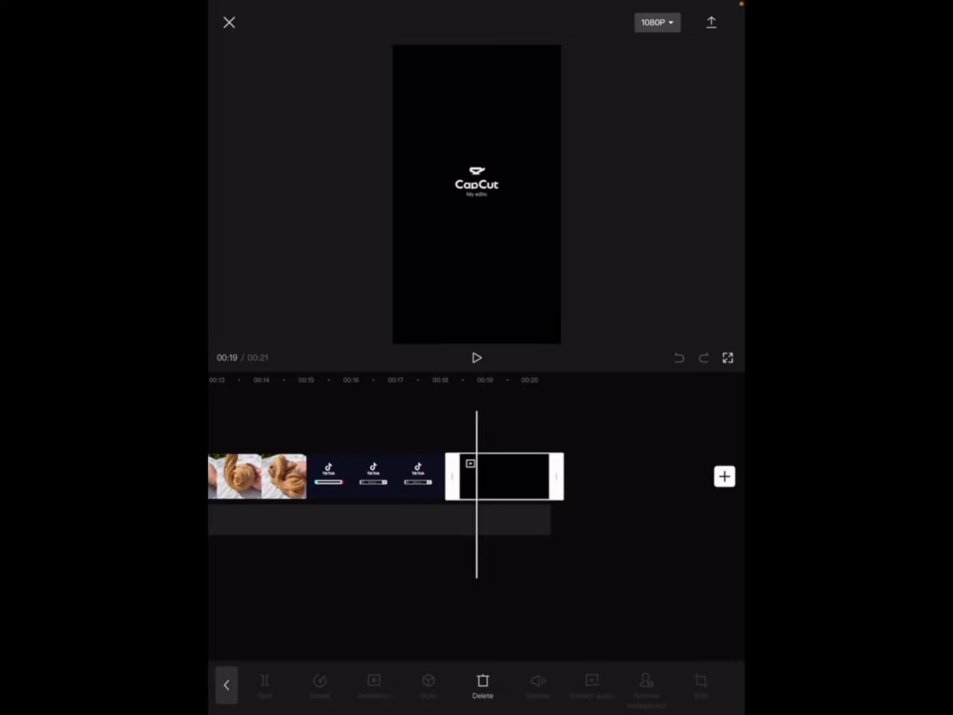
pyautogui.click(483, 685)
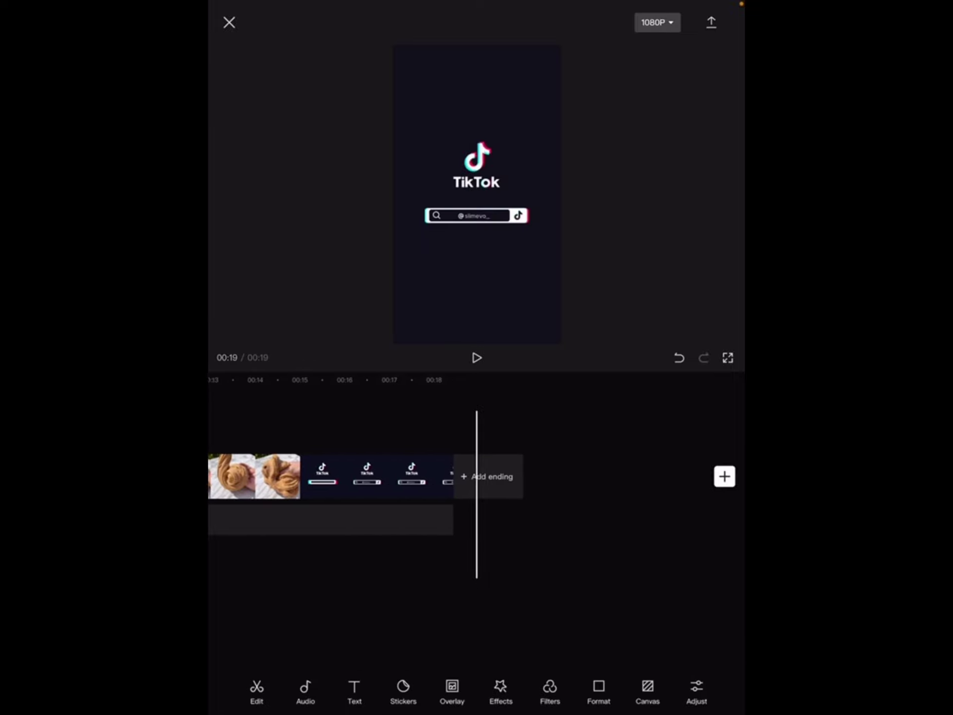
pyautogui.click(492, 477)
# - Delete the TikTok outro clip, leaving 17 seconds of cookie footage
pyautogui.moveTo(336, 478); pyautogui.dragTo(559, 477)
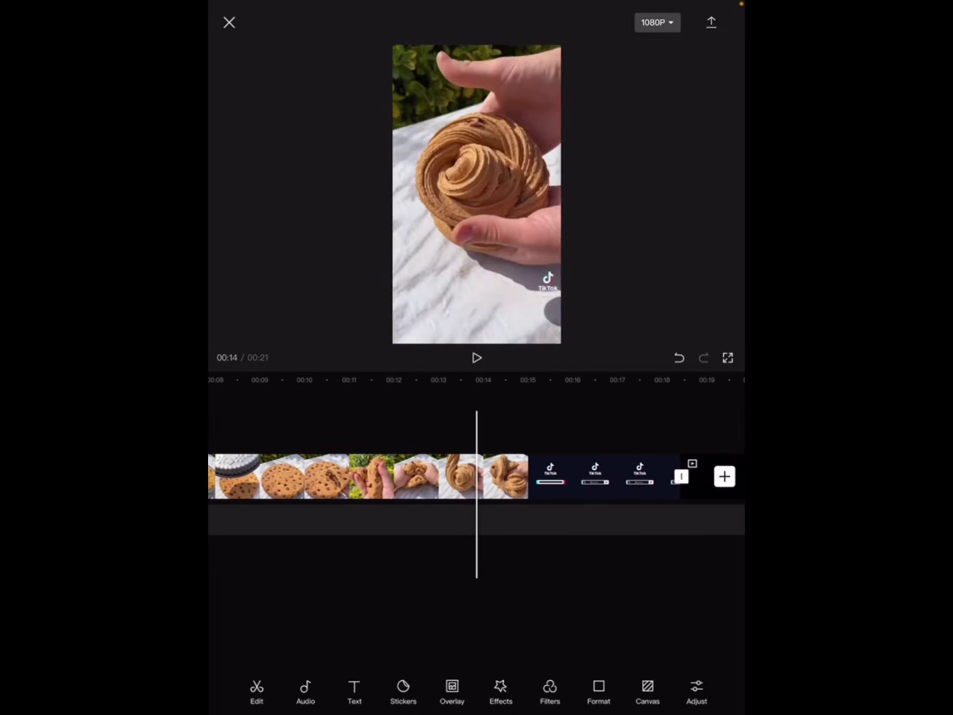
pyautogui.moveTo(372, 476); pyautogui.dragTo(316, 477)
pyautogui.click(537, 477)
pyautogui.moveTo(522, 477); pyautogui.dragTo(429, 477)
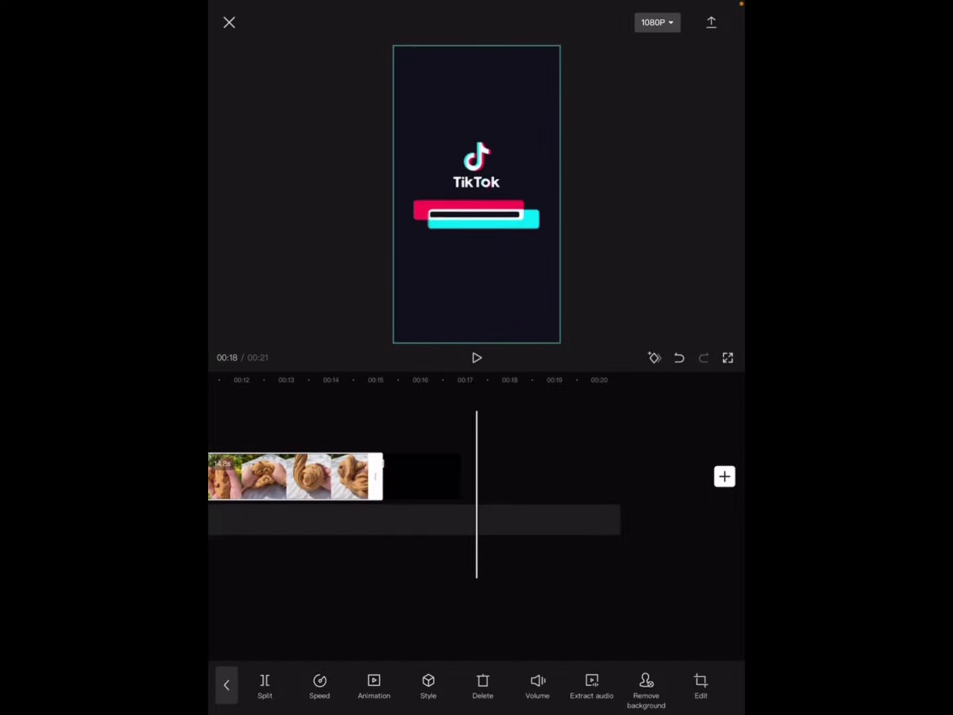
pyautogui.click(482, 685)
pyautogui.moveTo(298, 476); pyautogui.dragTo(670, 477)
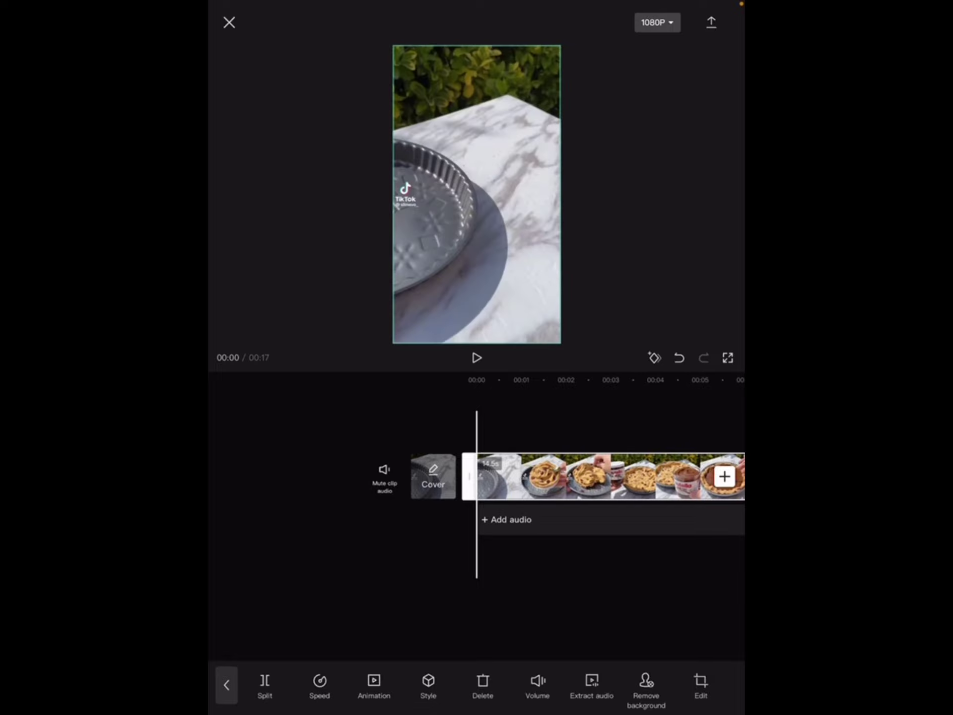
# - Leave CapCut for the home screen and launch Safari
pyautogui.moveTo(477, 708); pyautogui.dragTo(476, 447)
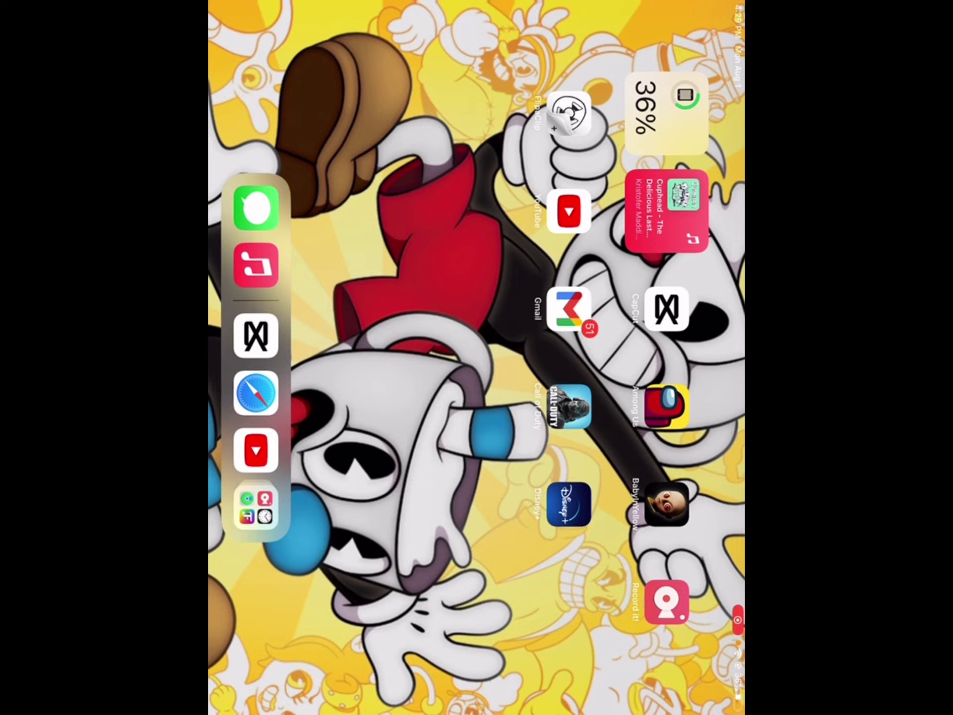
pyautogui.moveTo(477, 559); pyautogui.dragTo(477, 186)
pyautogui.click(621, 527)
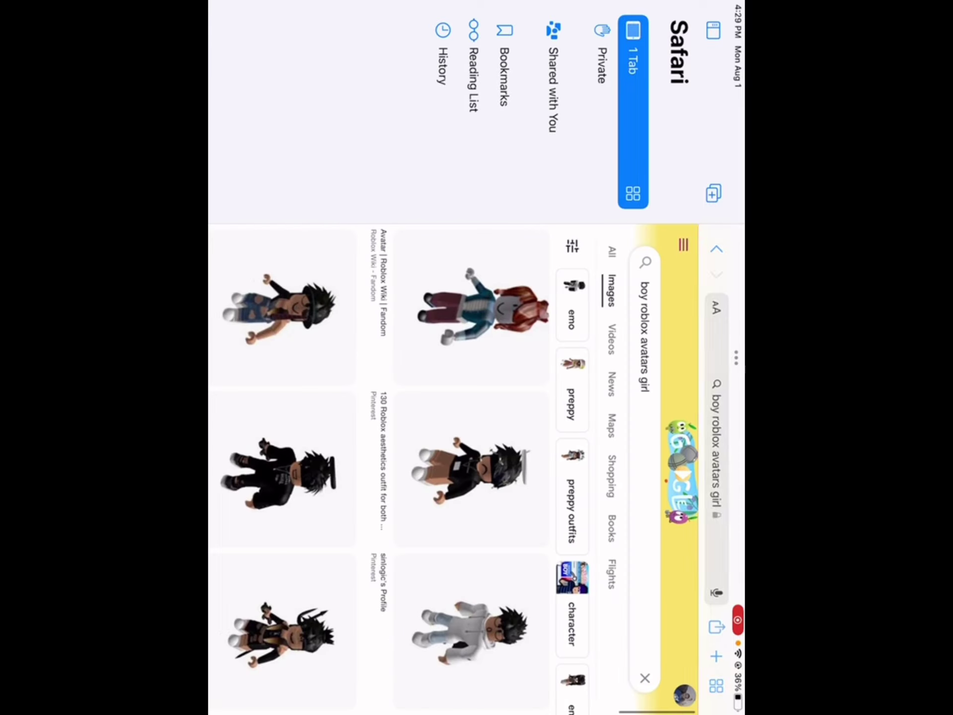
pyautogui.scroll(-5, 477, 469)
pyautogui.scroll(5, 477, 470)
pyautogui.scroll(-5, 476, 469)
pyautogui.scroll(-3, 477, 469)
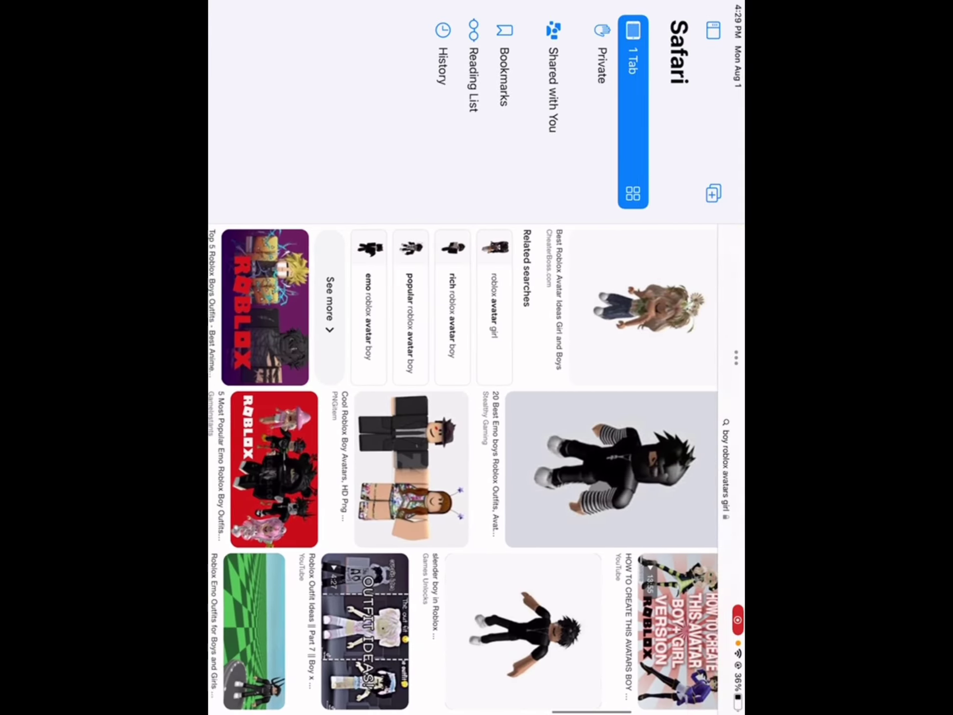
pyautogui.scroll(-3, 477, 470)
pyautogui.scroll(-3, 477, 469)
pyautogui.scroll(-3, 477, 470)
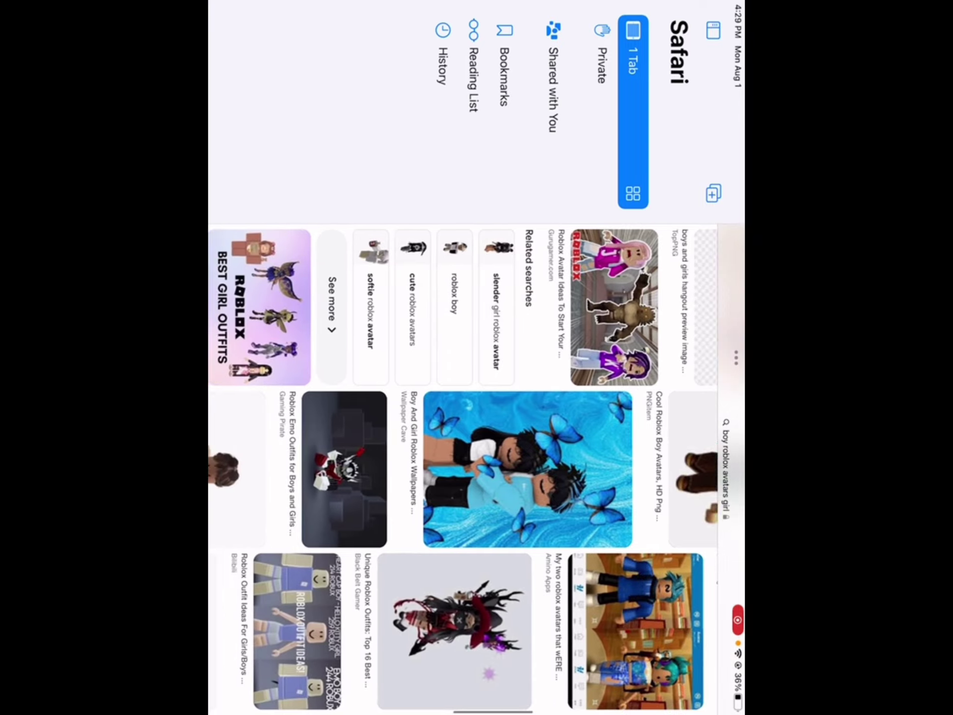
pyautogui.scroll(-3, 478, 470)
pyautogui.scroll(-3, 477, 469)
pyautogui.scroll(-3, 477, 469)
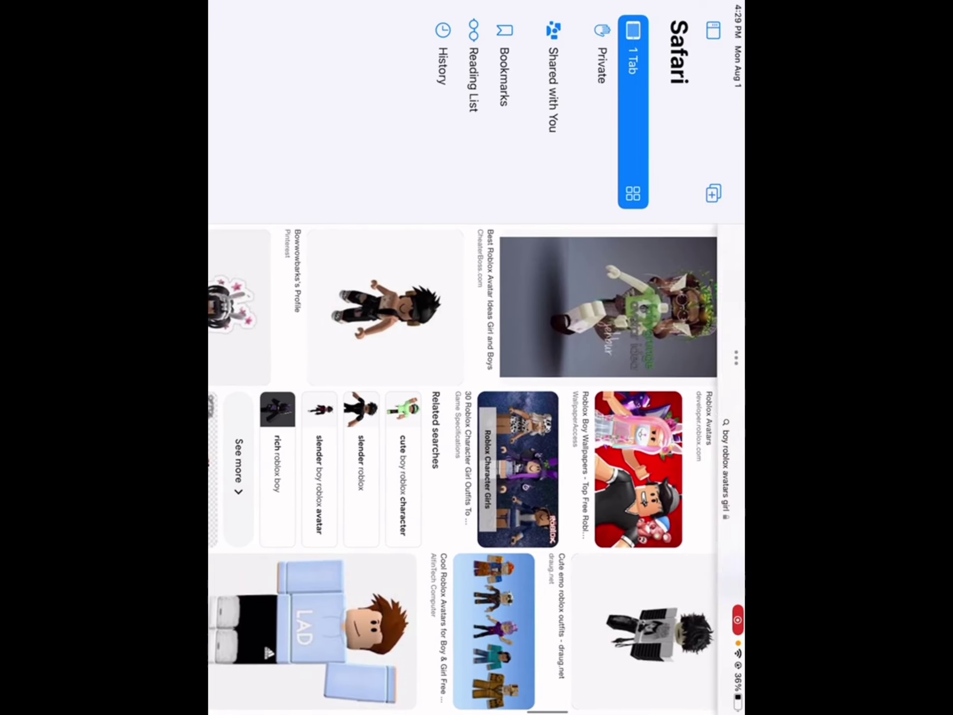
pyautogui.scroll(-3, 477, 469)
pyautogui.scroll(-3, 477, 469)
pyautogui.scroll(-2, 477, 469)
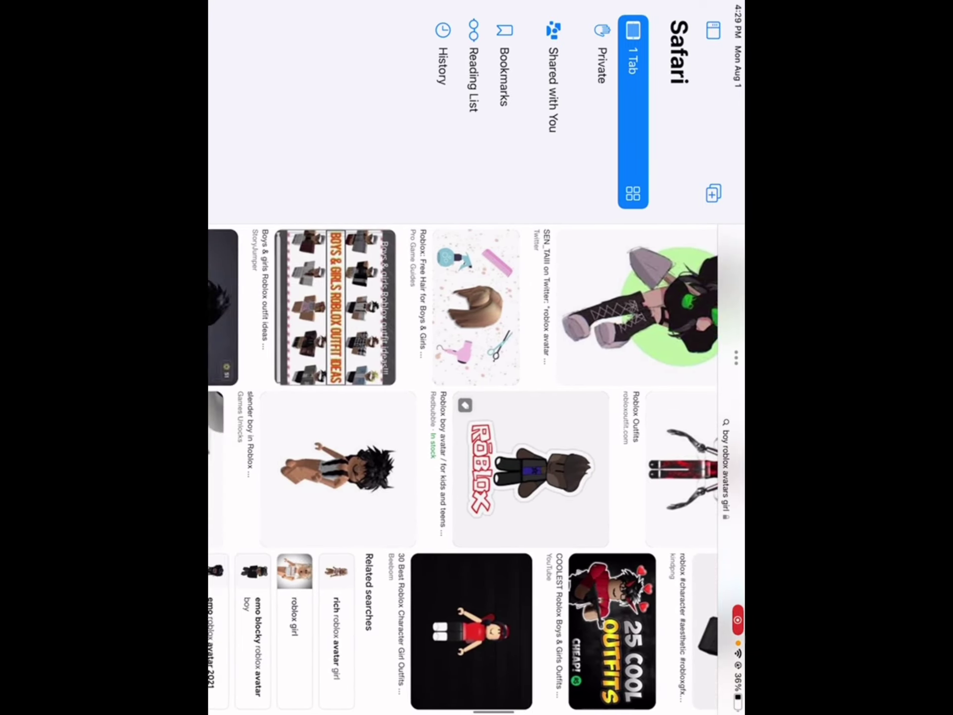
pyautogui.scroll(-3, 477, 470)
pyautogui.scroll(-1, 477, 469)
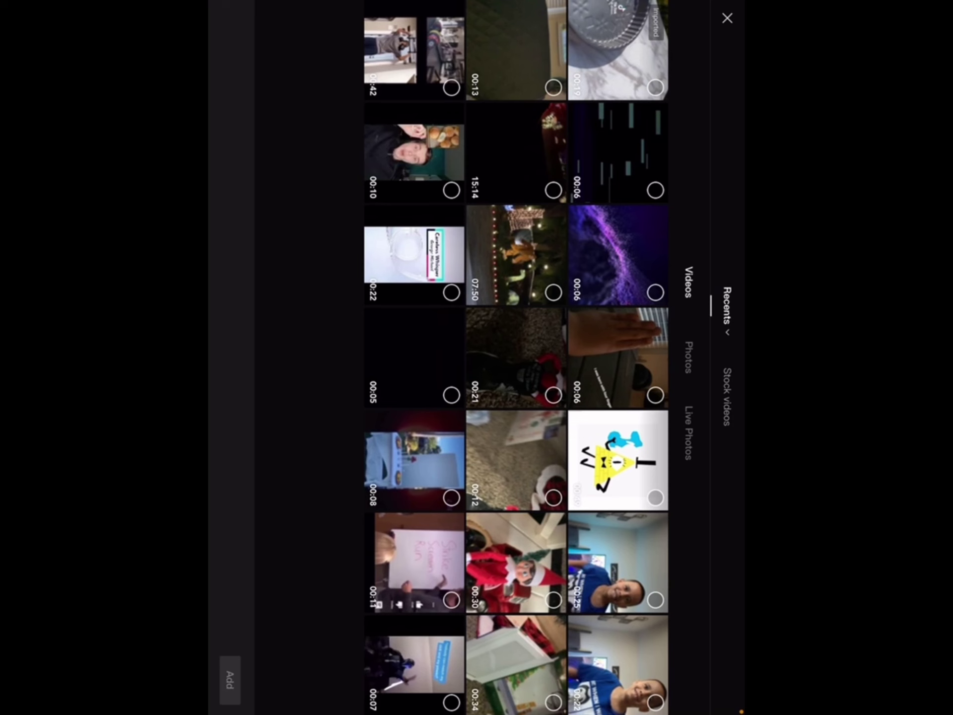
# - Compare Roblox avatar photos in the Photos tab, settling on the SPY-cap avatar
pyautogui.click(689, 357)
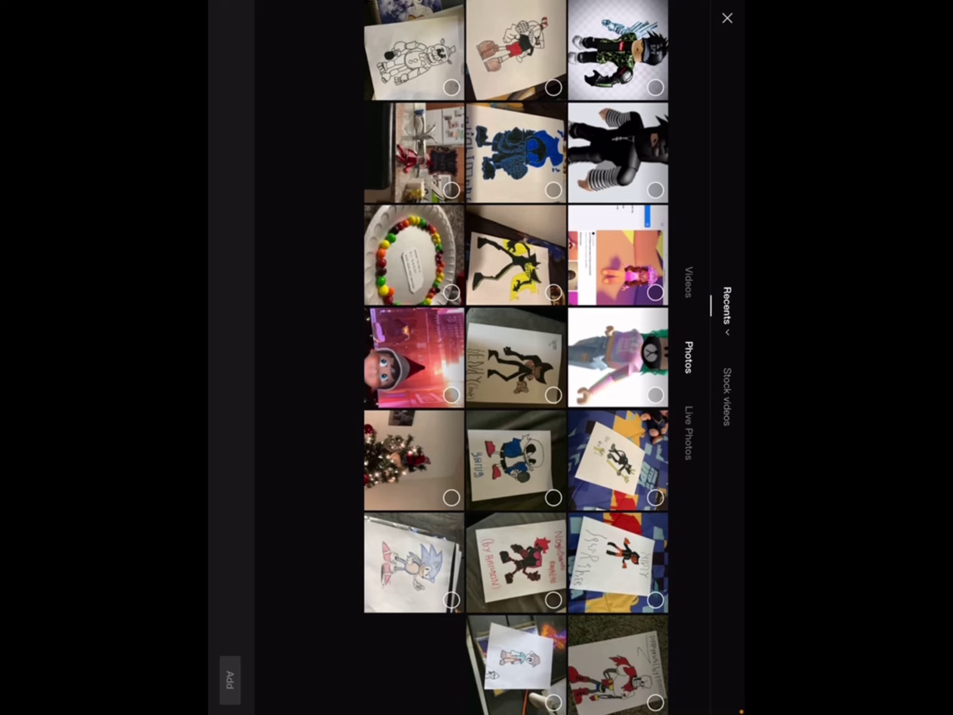
pyautogui.click(619, 50)
pyautogui.click(619, 152)
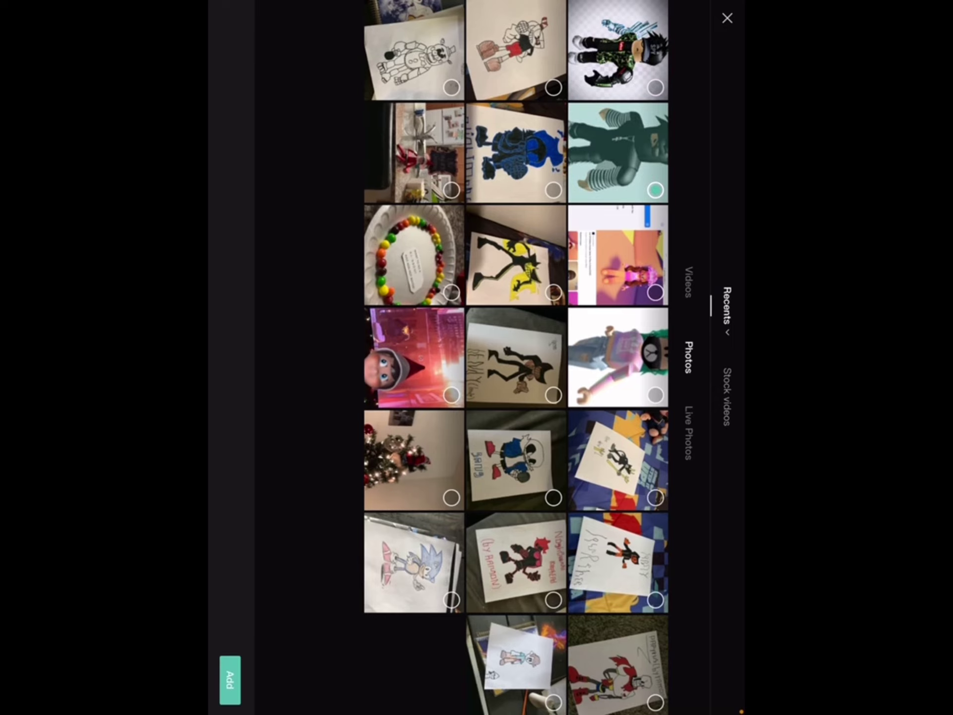
pyautogui.click(618, 255)
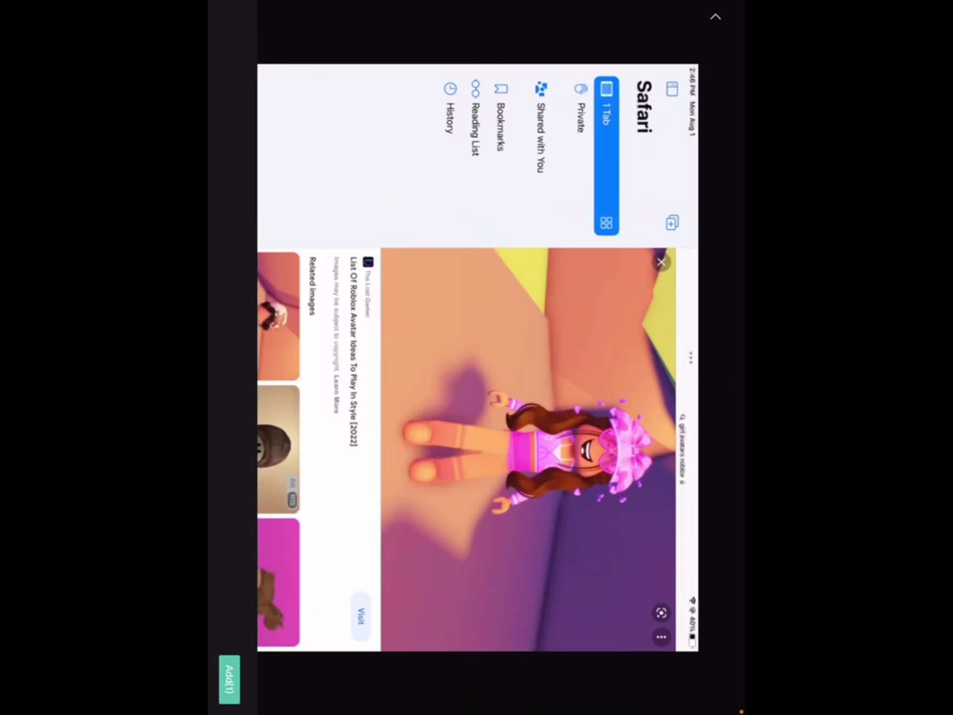
pyautogui.click(661, 262)
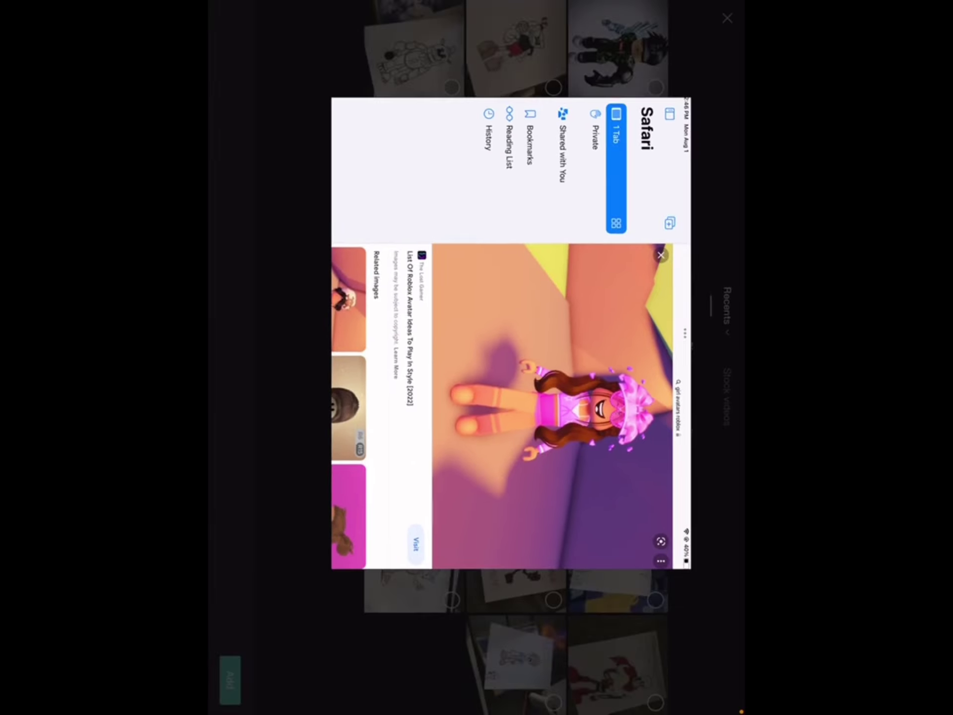
pyautogui.click(655, 292)
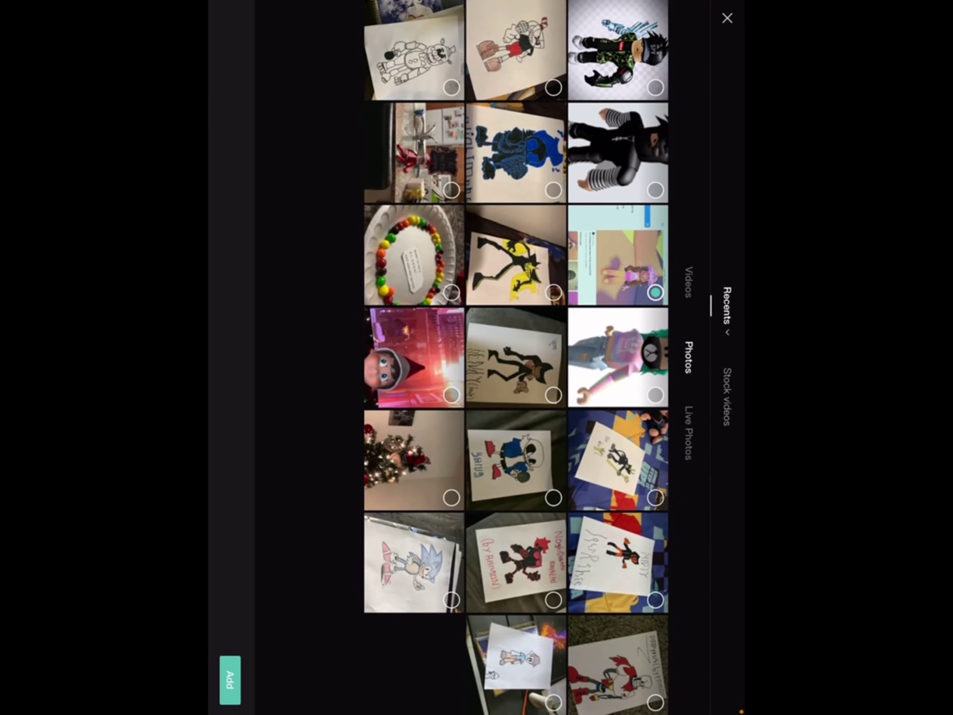
pyautogui.click(656, 395)
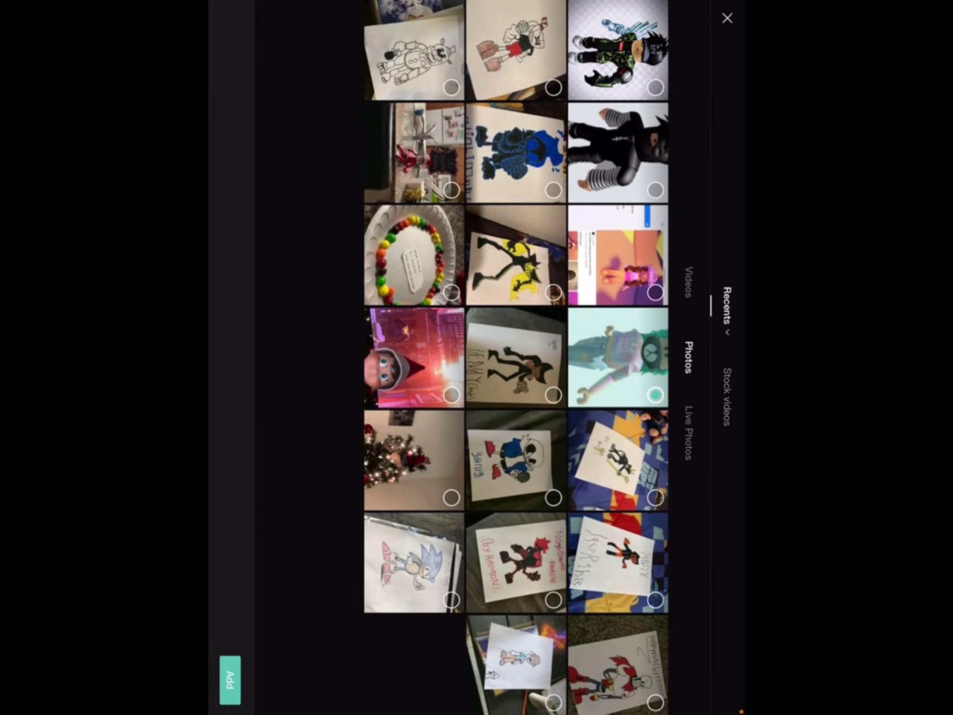
pyautogui.click(656, 189)
pyautogui.click(618, 49)
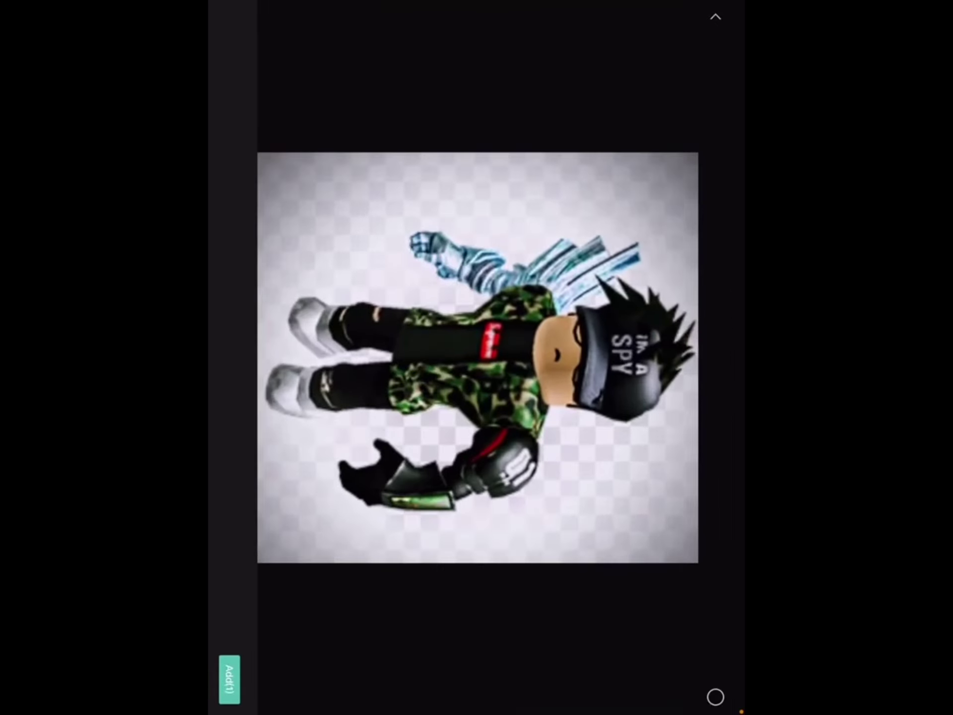
# - Add the SPY-cap avatar as an overlay shrunk into the video's top-right corner
pyautogui.click(230, 679)
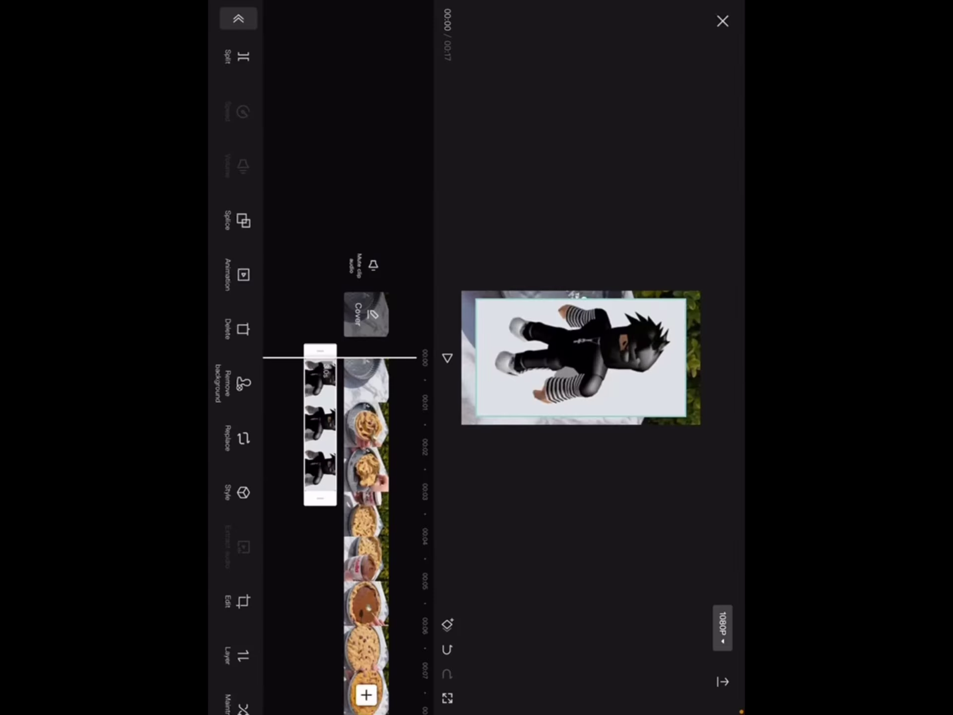
pyautogui.moveTo(582, 357); pyautogui.dragTo(648, 324)
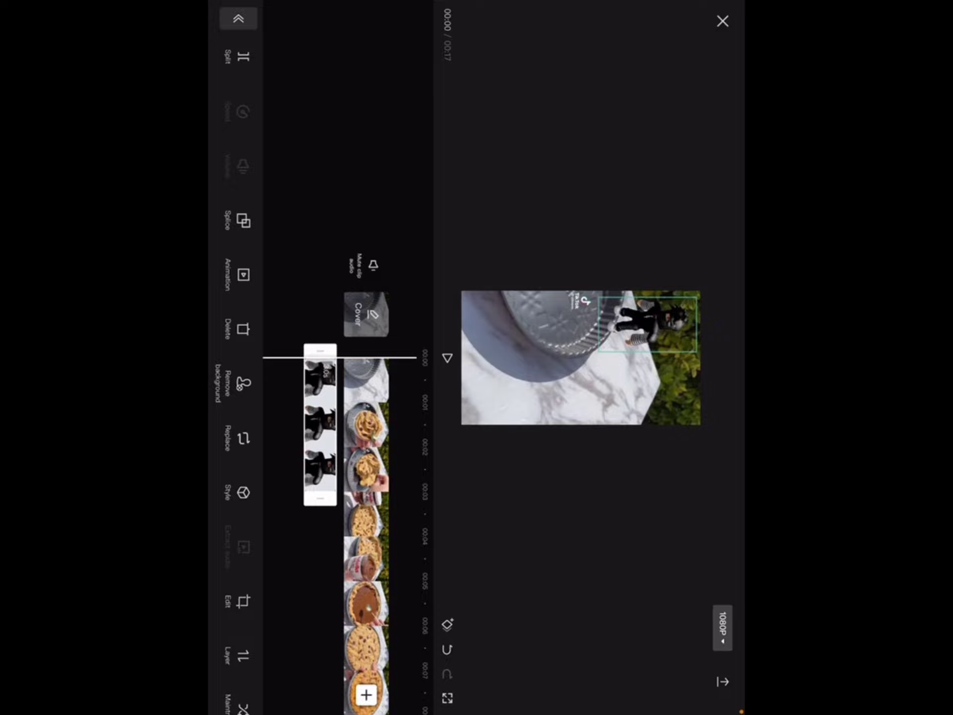
pyautogui.moveTo(365, 521)
pyautogui.mouseDown()
pyautogui.moveTo(365, 447)
pyautogui.moveTo(365, 537)
pyautogui.moveTo(365, 412)
pyautogui.moveTo(365, 519)
pyautogui.moveTo(364, 499)
pyautogui.mouseUp()
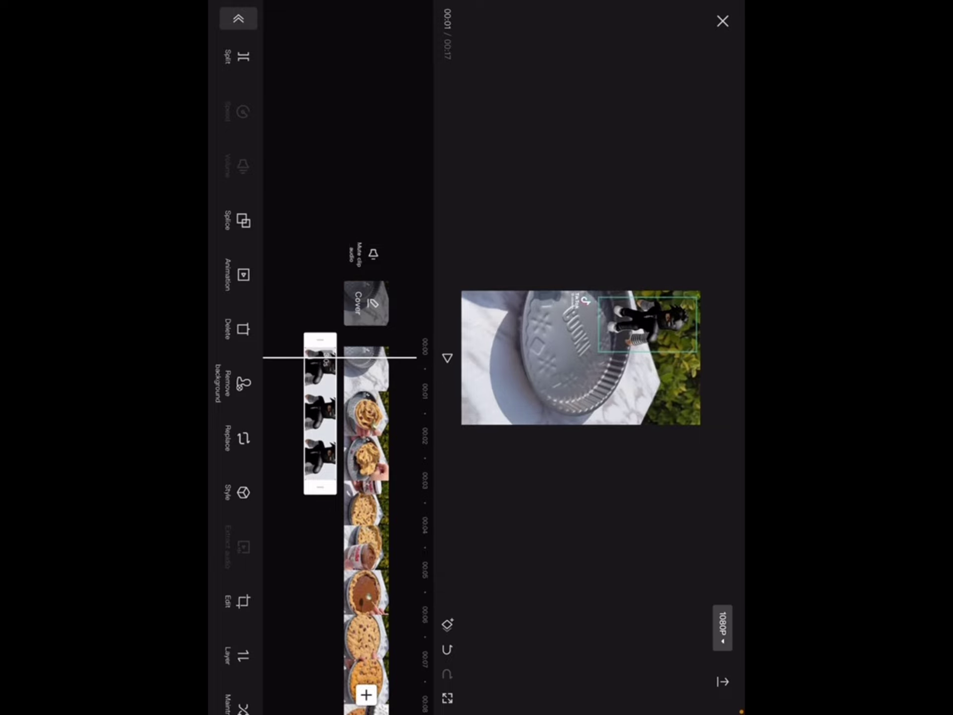
pyautogui.click(298, 559)
pyautogui.click(243, 372)
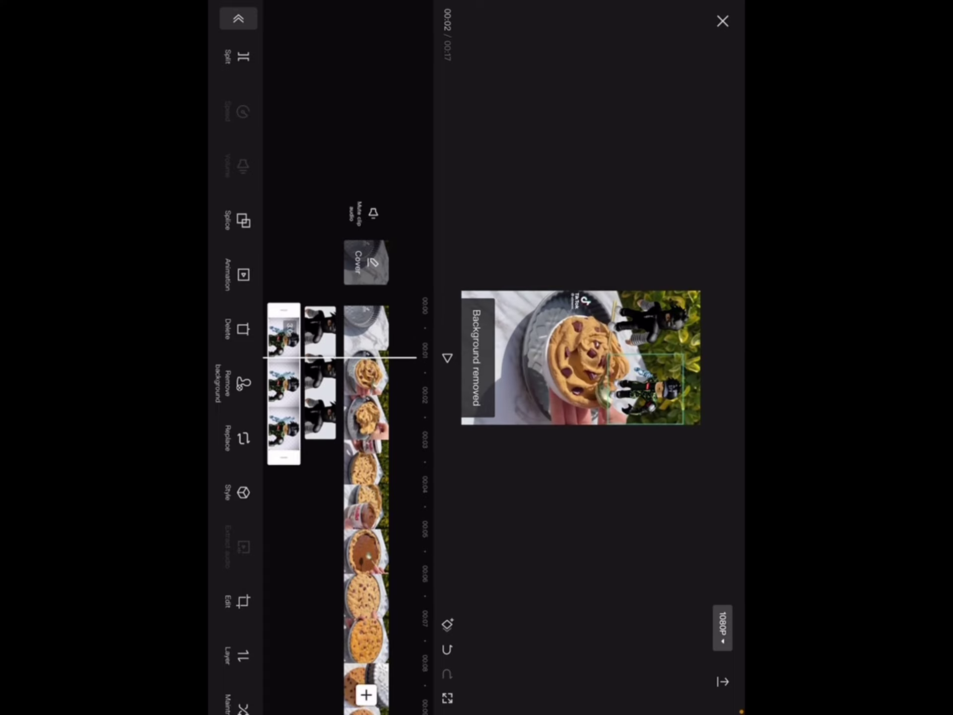
pyautogui.scroll(-2, 365, 485)
# - Overlay the pink-haired avatar screenshot from Photos onto the cookie video
pyautogui.click(298, 559)
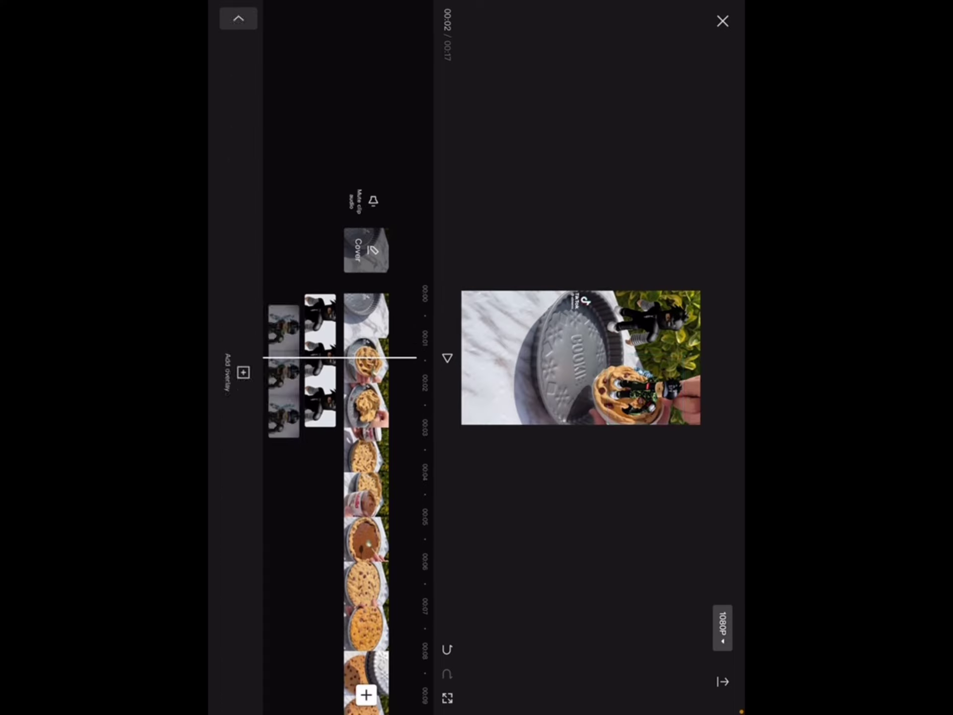
pyautogui.scroll(2, 365, 484)
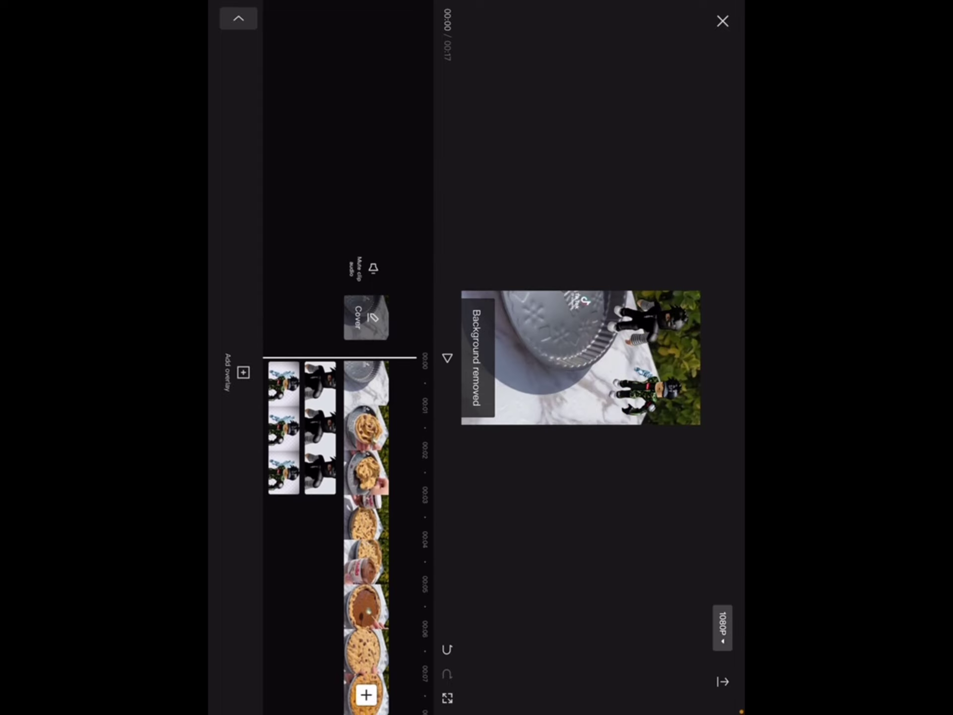
pyautogui.click(243, 373)
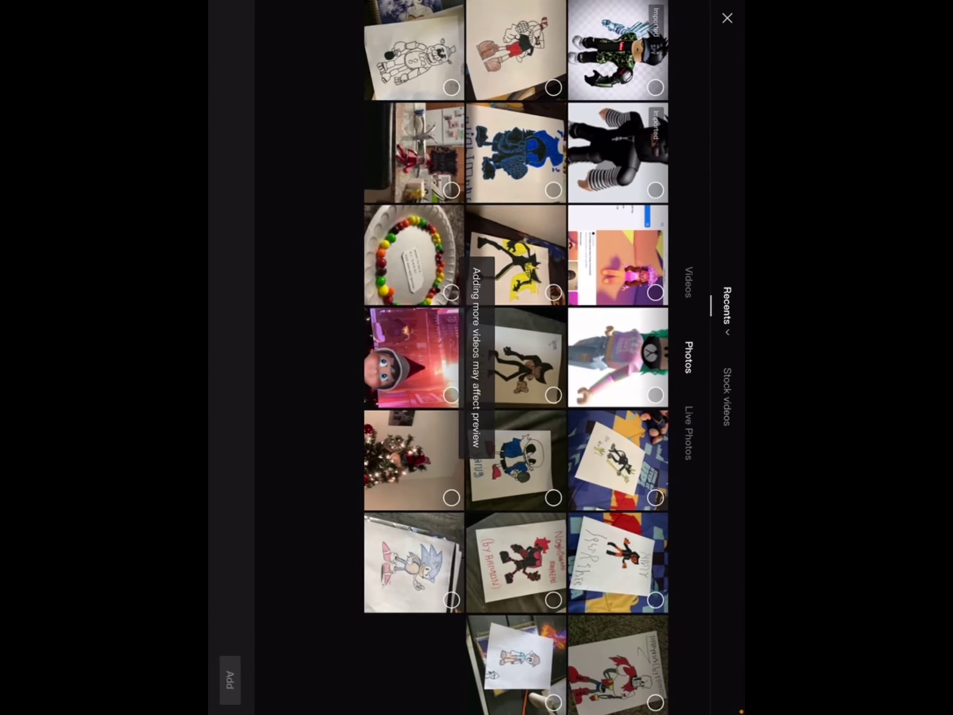
pyautogui.click(654, 293)
pyautogui.click(230, 680)
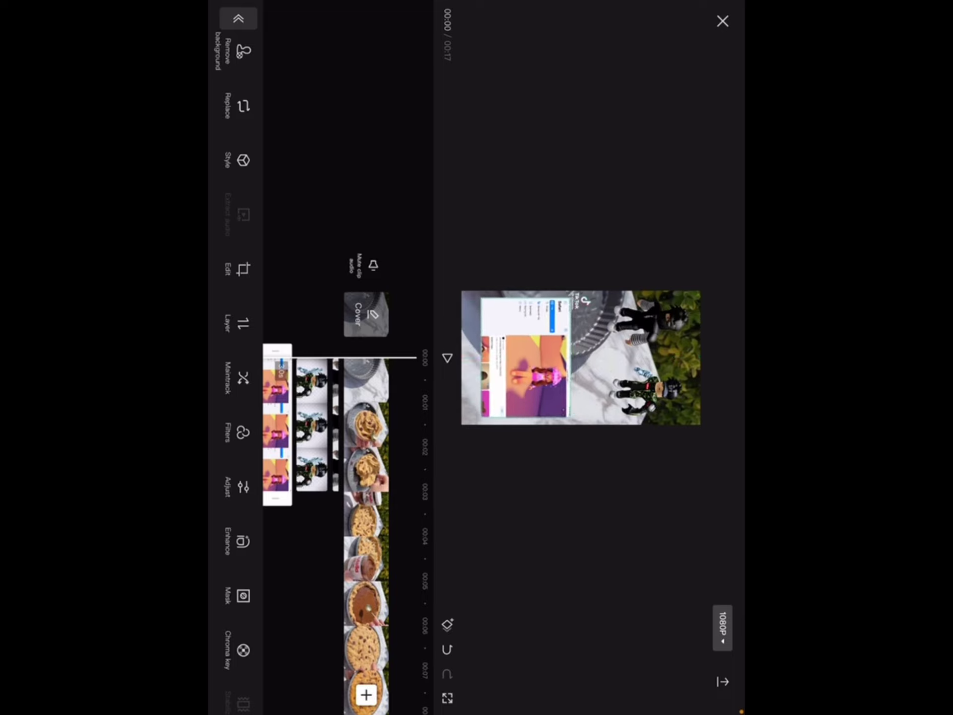
pyautogui.scroll(5, 531, 346)
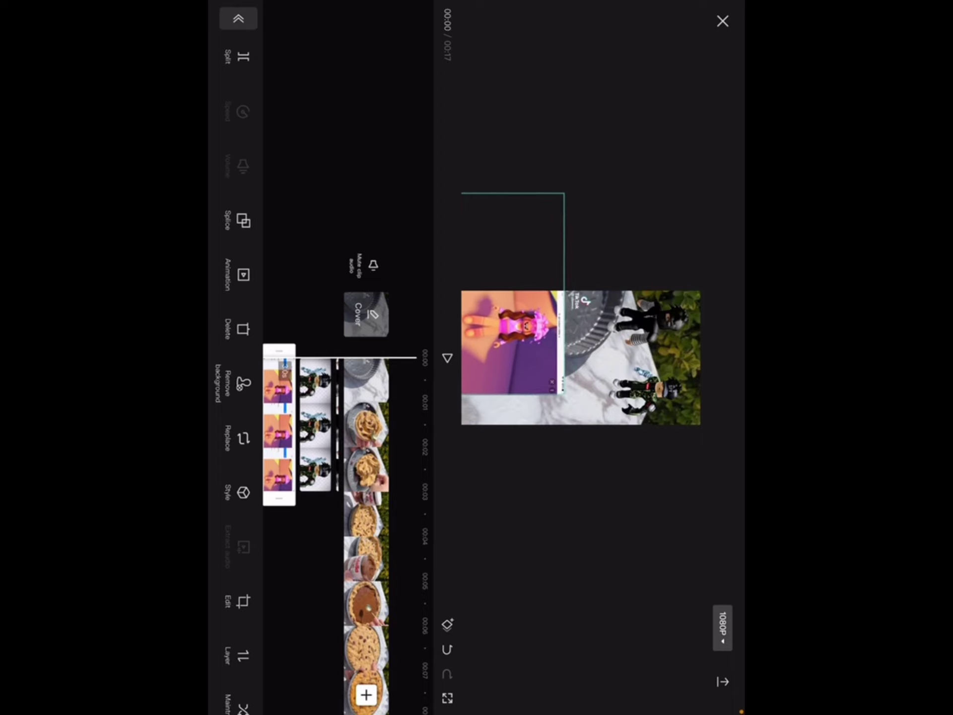
# - Remove the pink avatar's background and scrub the video to check it
pyautogui.click(244, 383)
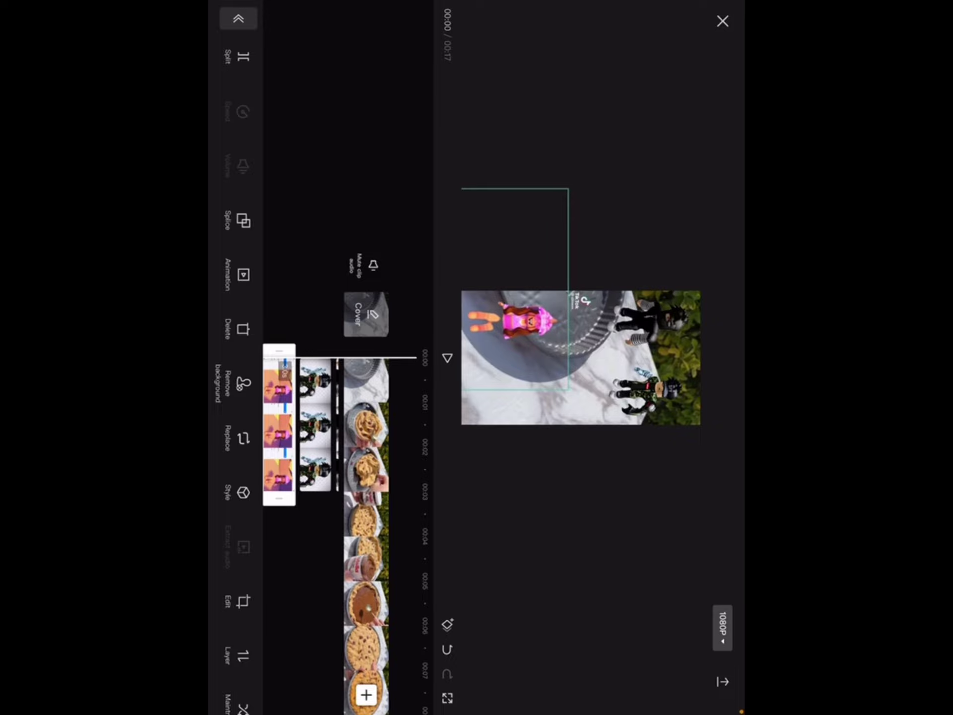
pyautogui.moveTo(366, 446)
pyautogui.mouseDown()
pyautogui.moveTo(365, 528)
pyautogui.moveTo(366, 440)
pyautogui.mouseUp()
pyautogui.click(298, 596)
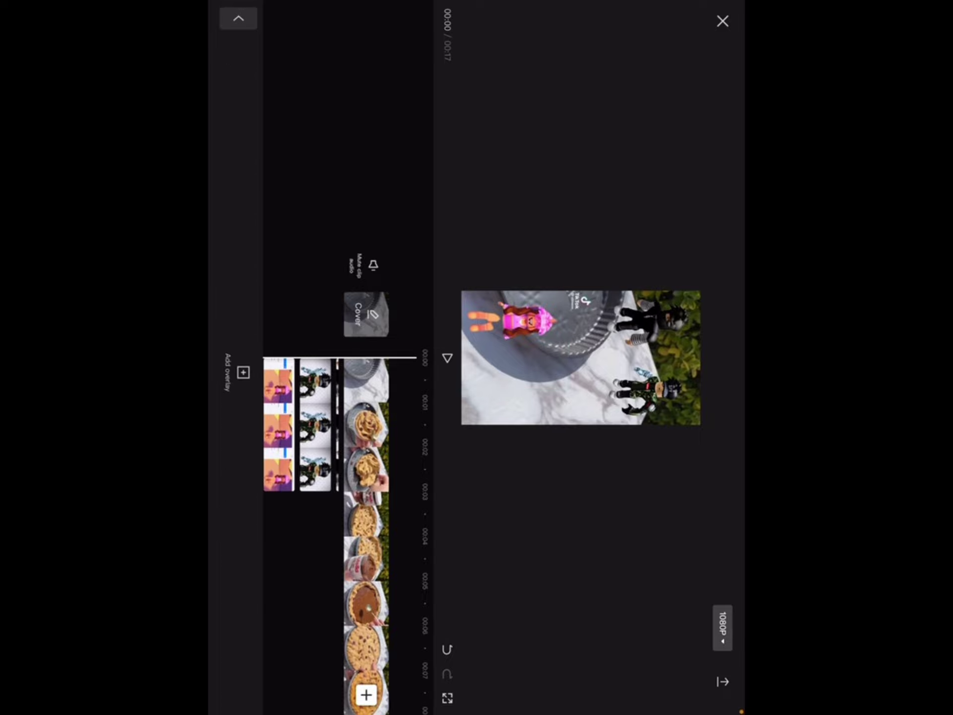
# - Add the green-haired avatar overlay, shrunk to the lower left with background removed
pyautogui.click(243, 373)
pyautogui.click(617, 355)
pyautogui.click(230, 679)
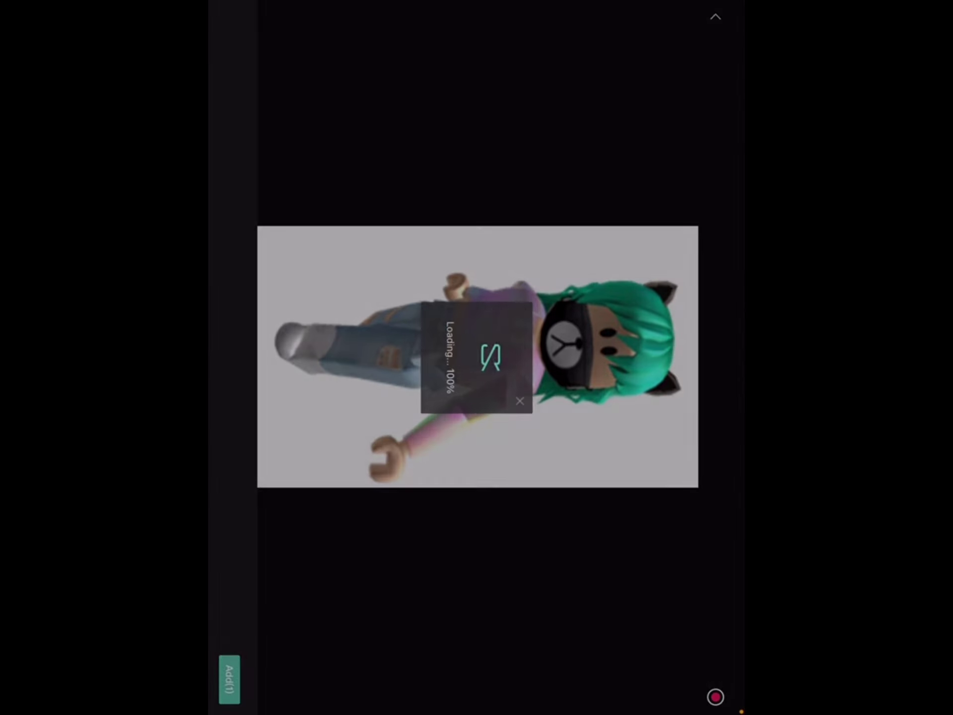
pyautogui.moveTo(579, 358); pyautogui.dragTo(515, 390)
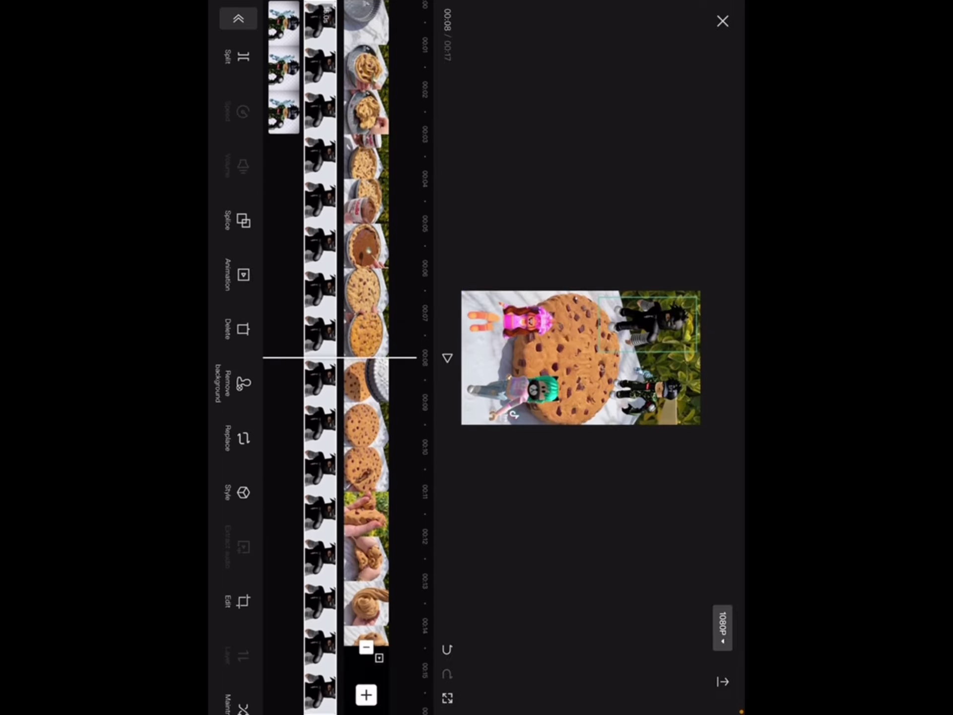
pyautogui.click(243, 384)
# - Adjust the overlay clips so the pink avatar lasts through the video
pyautogui.moveTo(365, 522)
pyautogui.mouseDown()
pyautogui.moveTo(365, 253)
pyautogui.moveTo(365, 596)
pyautogui.mouseUp()
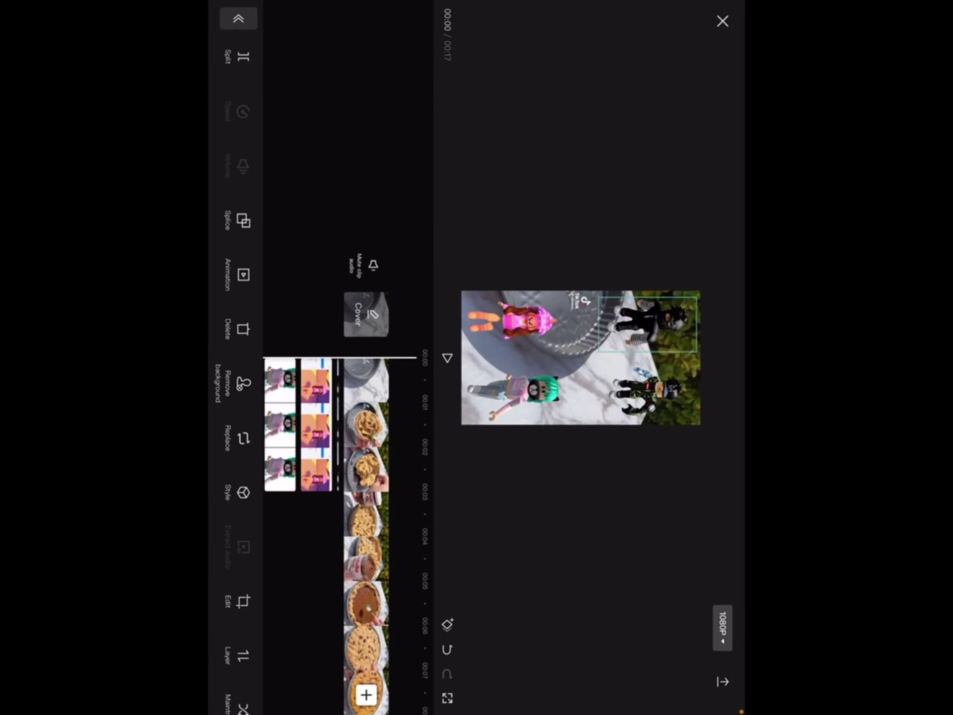
pyautogui.moveTo(365, 521); pyautogui.dragTo(366, 391)
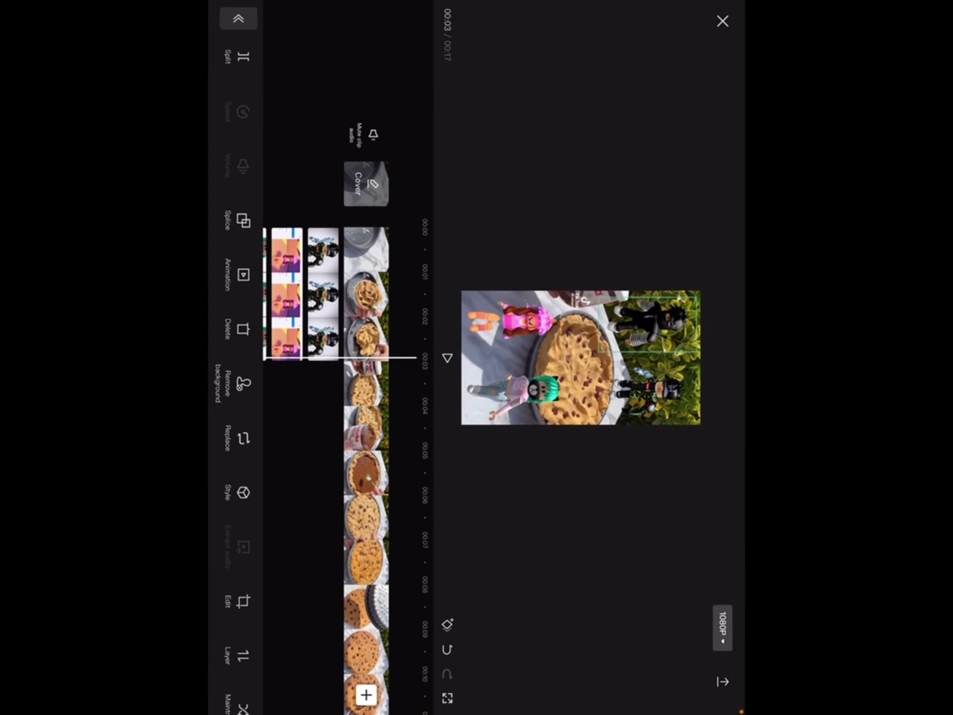
pyautogui.click(322, 294)
pyautogui.click(239, 56)
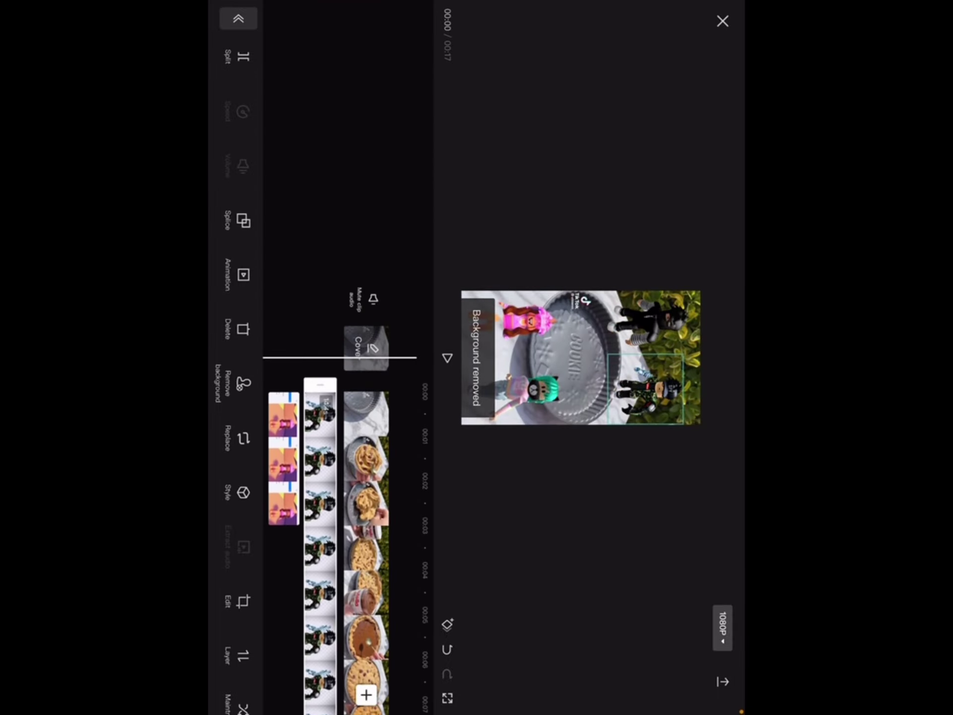
pyautogui.moveTo(365, 522); pyautogui.dragTo(365, 489)
pyautogui.click(283, 522)
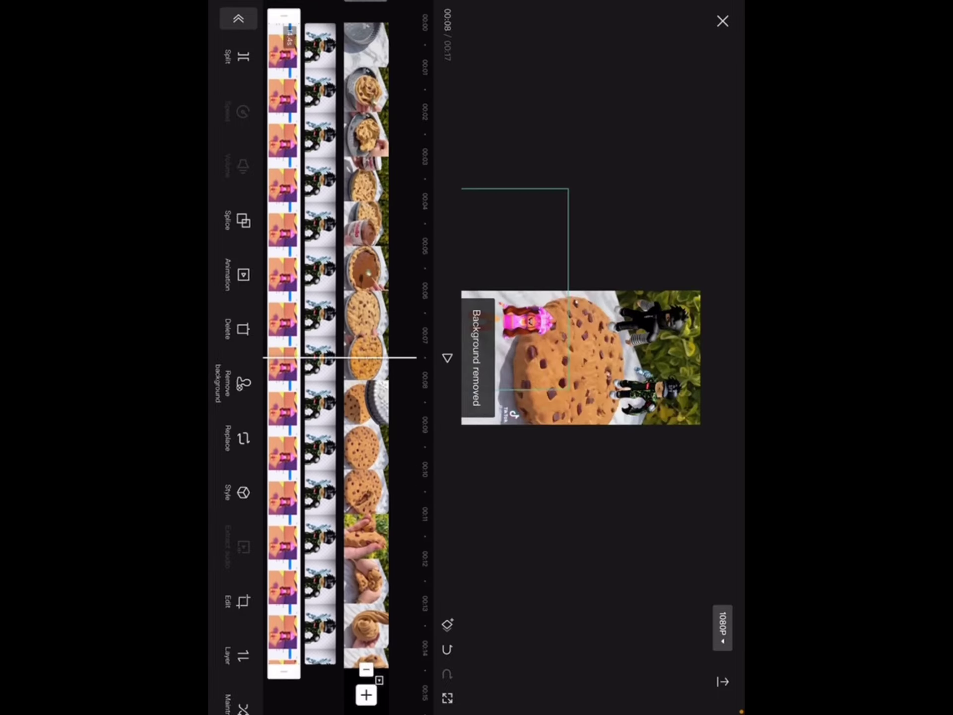
pyautogui.moveTo(365, 223); pyautogui.dragTo(366, 671)
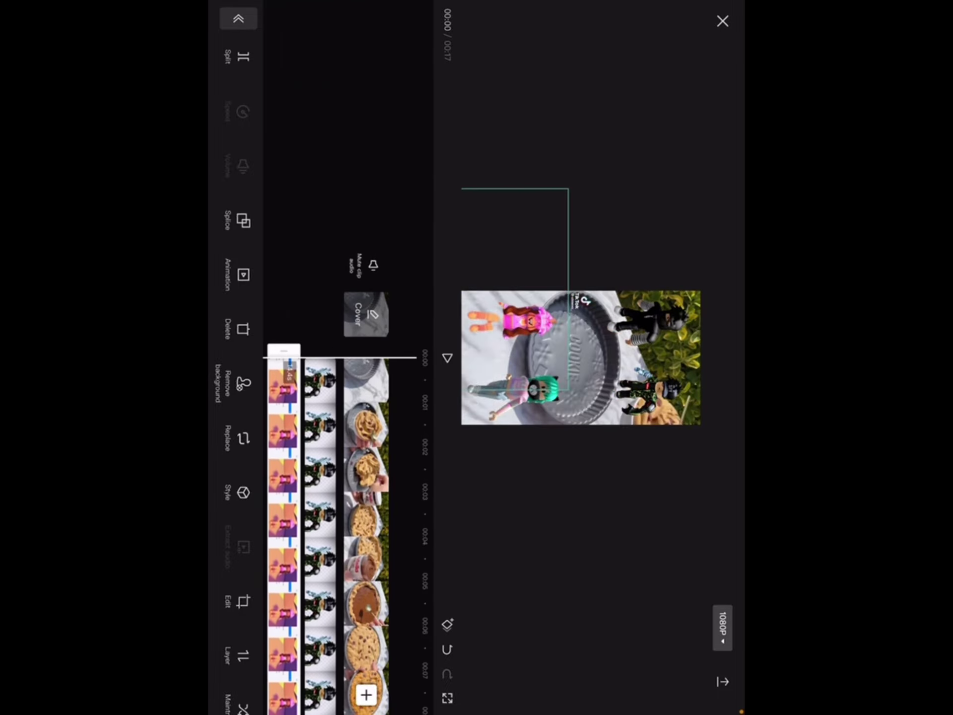
# - Cancel the photo picker and exit the overlay tools back to the main toolbar
pyautogui.moveTo(365, 596)
pyautogui.mouseDown()
pyautogui.moveTo(365, 224)
pyautogui.moveTo(366, 670)
pyautogui.mouseUp()
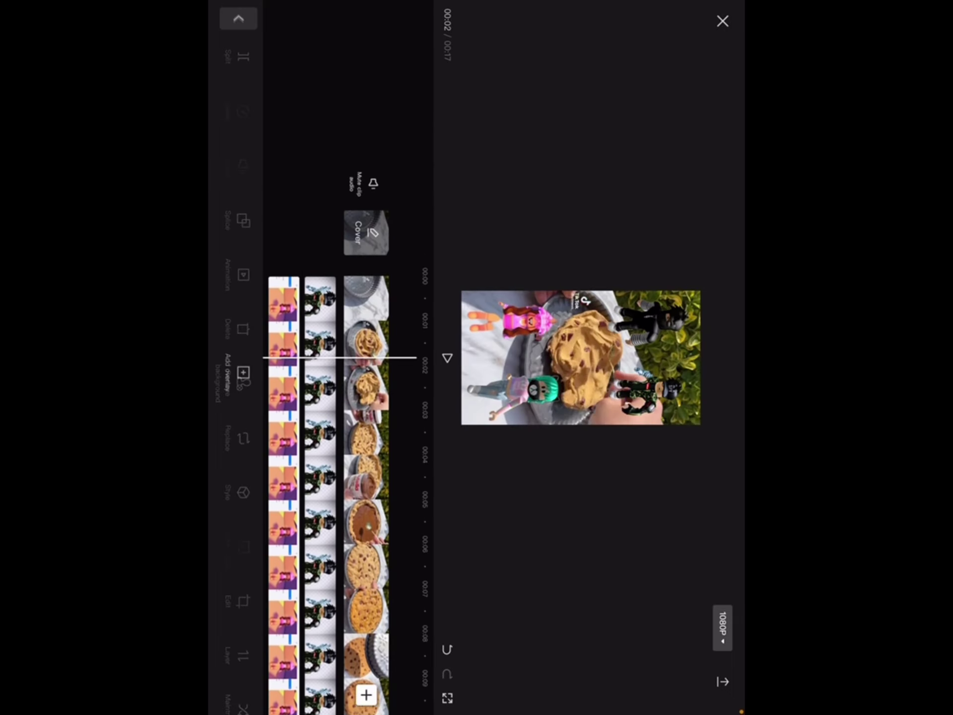
pyautogui.moveTo(365, 373); pyautogui.dragTo(366, 454)
pyautogui.click(243, 373)
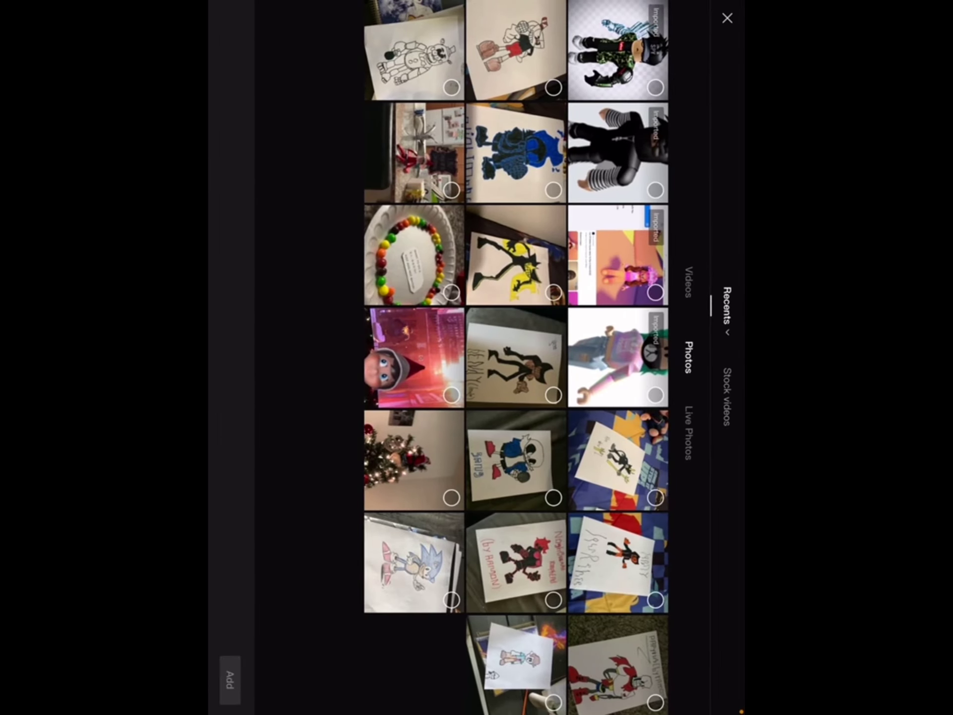
pyautogui.click(727, 18)
pyautogui.click(239, 18)
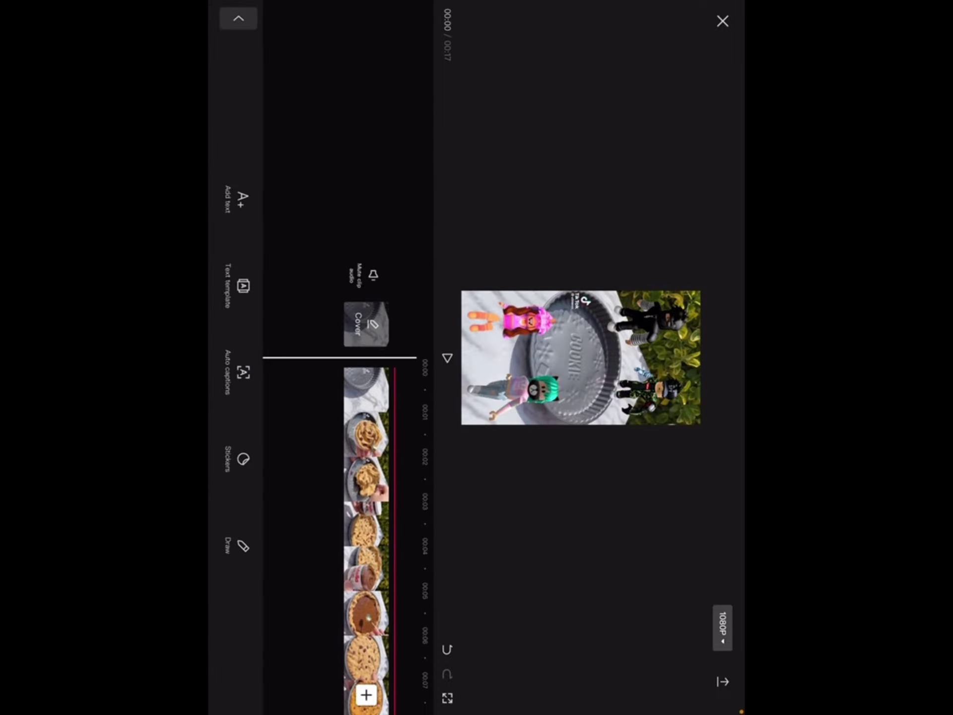
pyautogui.moveTo(366, 596)
pyautogui.mouseDown()
pyautogui.moveTo(365, 75)
pyautogui.moveTo(366, 671)
pyautogui.mouseUp()
pyautogui.moveTo(365, 409); pyautogui.dragTo(365, 522)
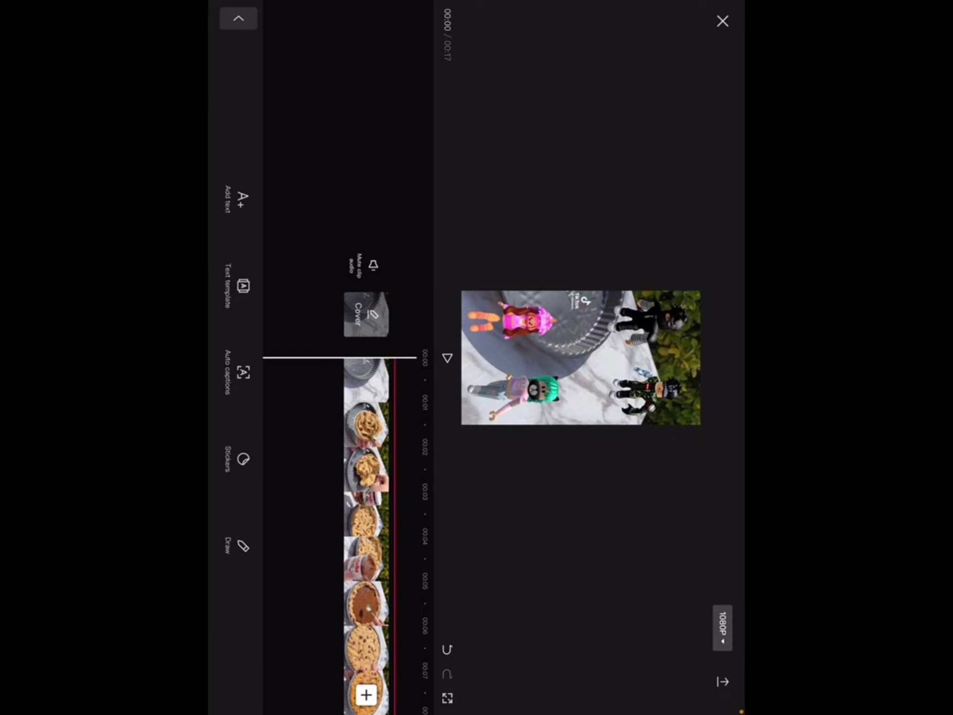
# - Add and confirm the text caption 'Wanna play mm2'
pyautogui.click(236, 200)
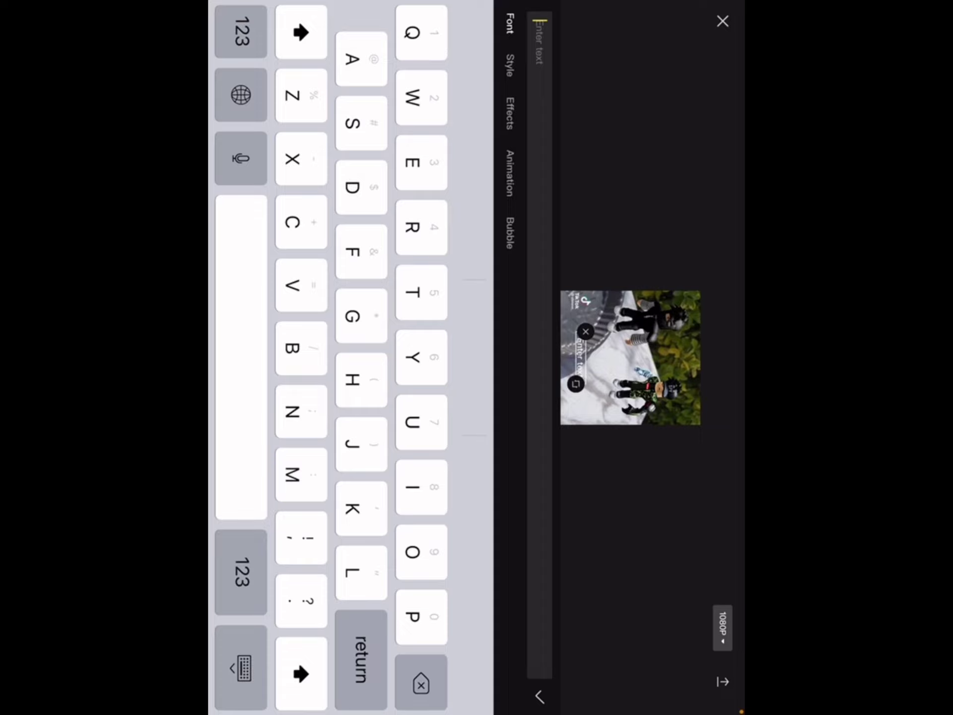
pyautogui.write('Wan')
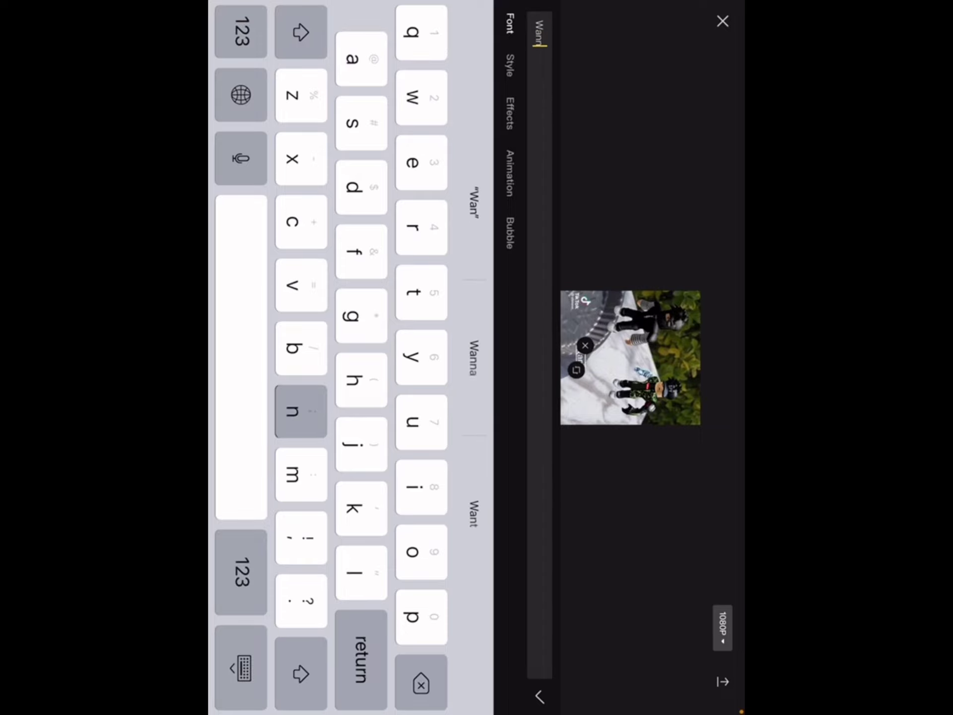
pyautogui.write('na play')
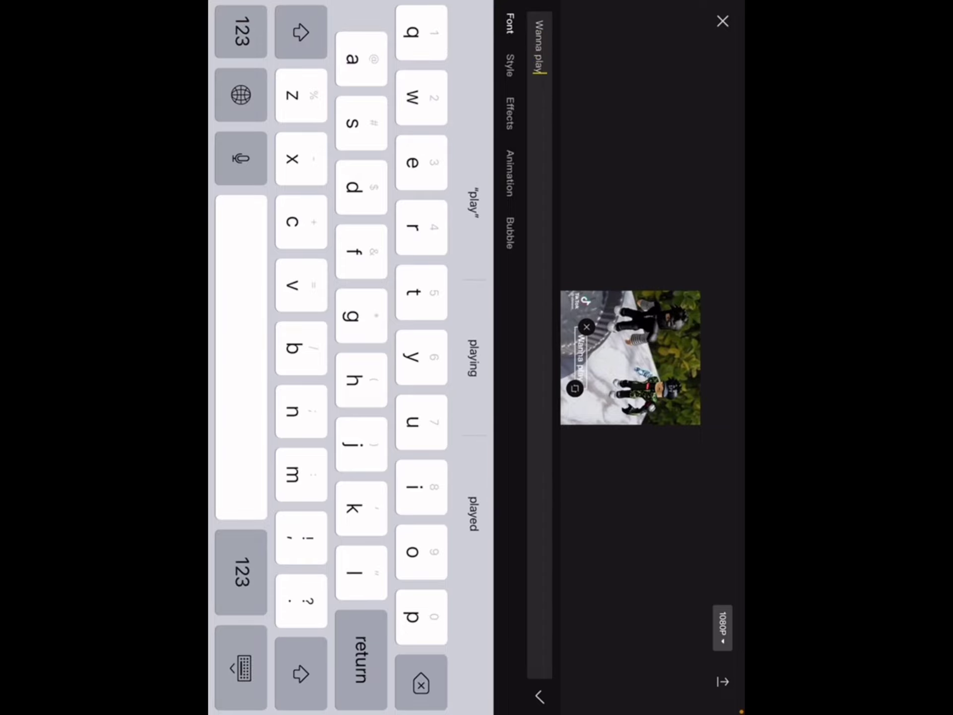
pyautogui.write(' mm')
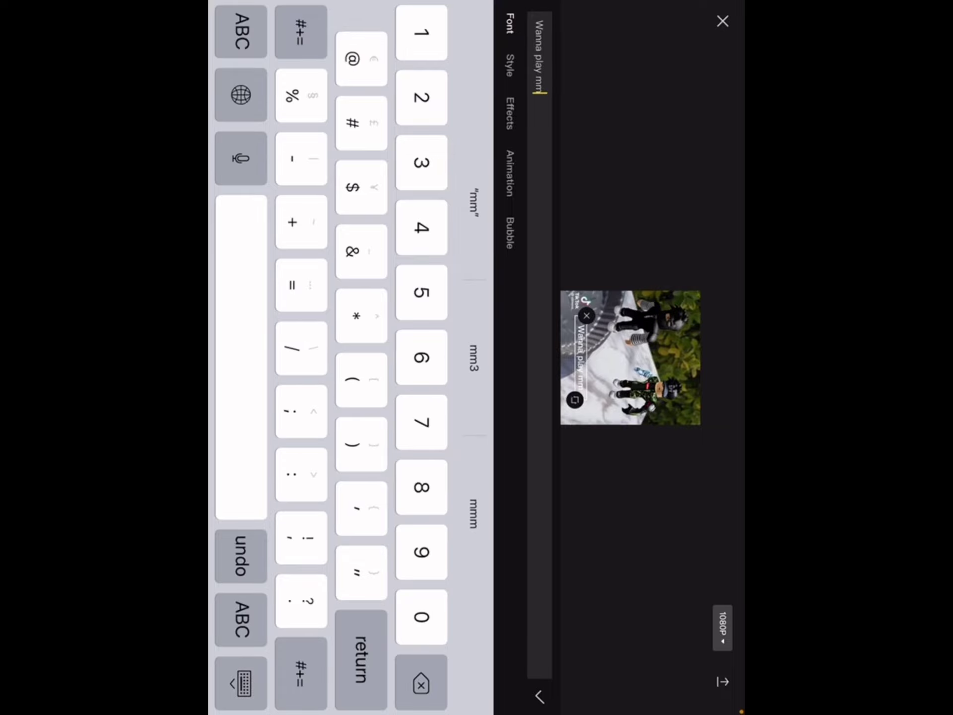
pyautogui.write('2')
pyautogui.click(241, 668)
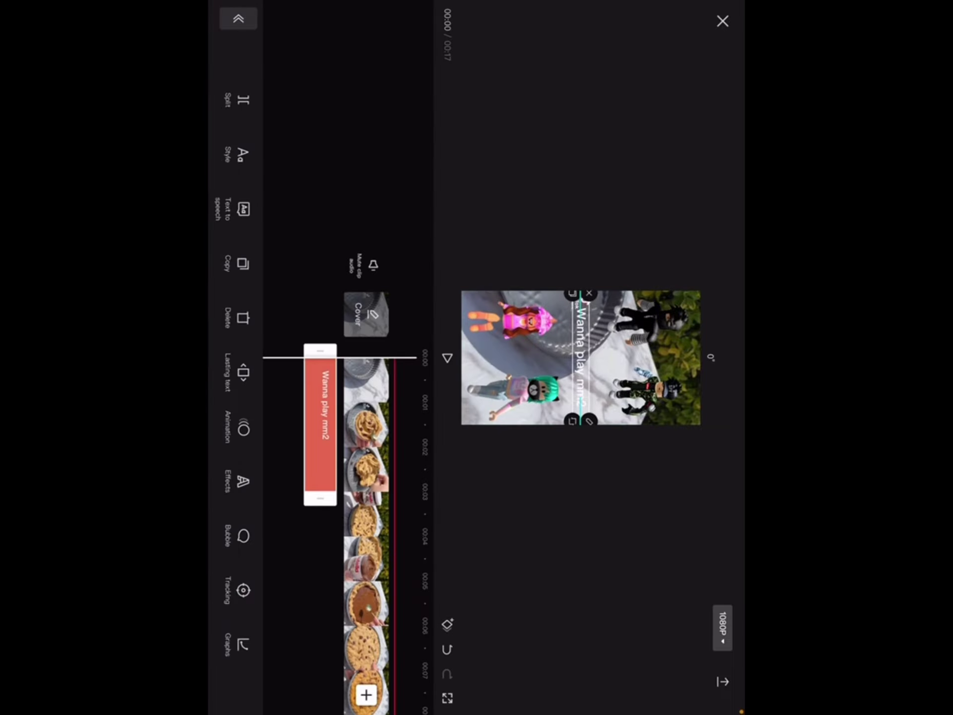
# - Shrink the 'Wanna play mm2' caption, nudge it left and down, and scrub past its end
pyautogui.click(587, 403)
pyautogui.moveTo(589, 422); pyautogui.dragTo(586, 409)
pyautogui.moveTo(580, 361); pyautogui.dragTo(564, 380)
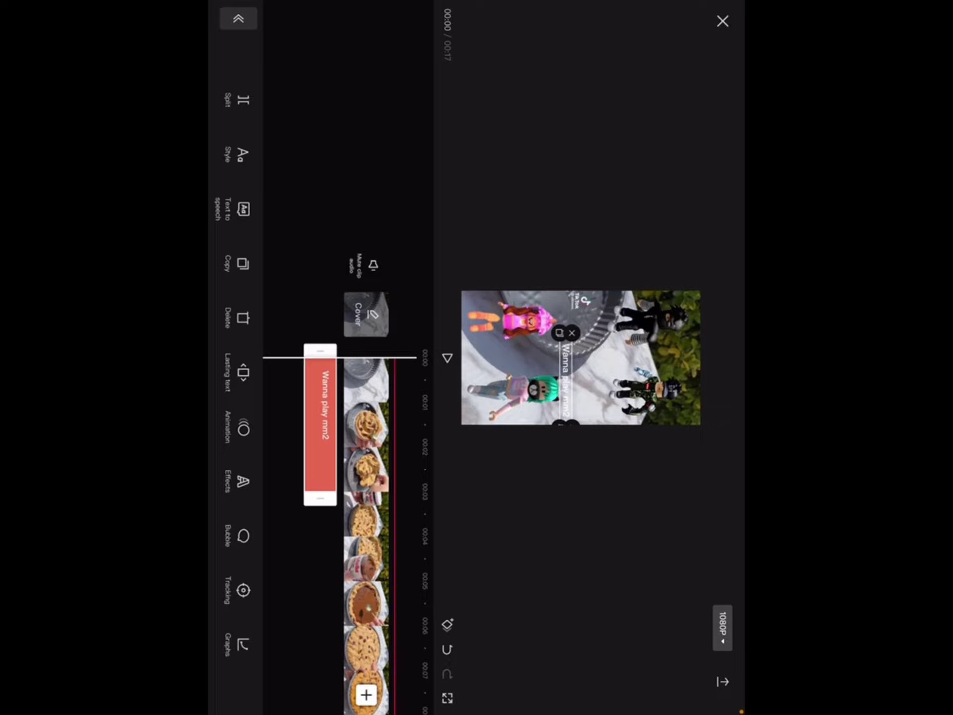
pyautogui.click(298, 224)
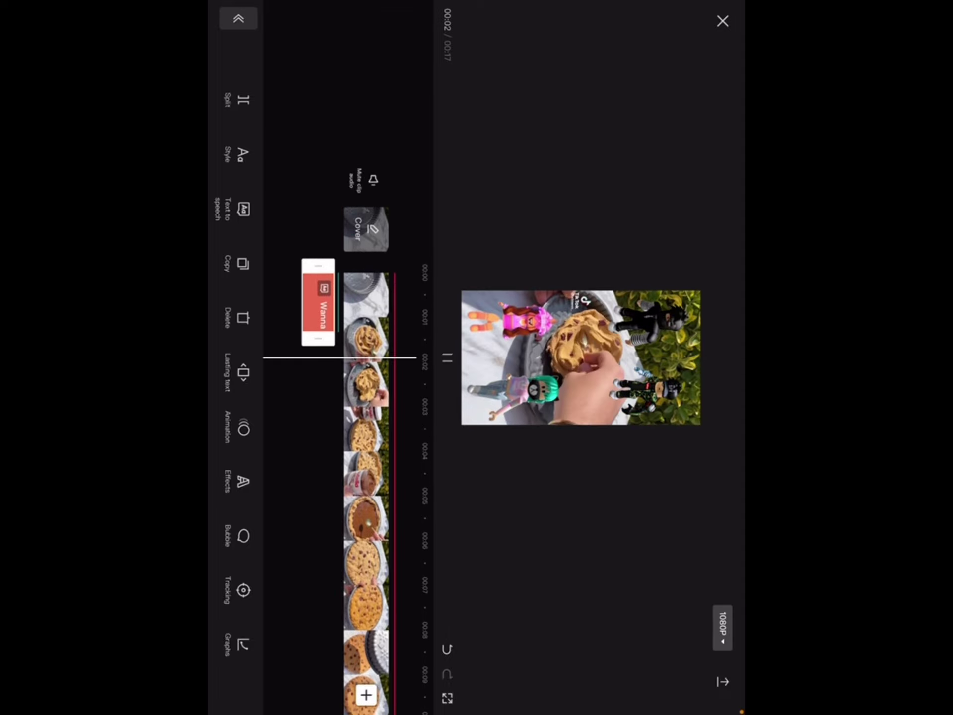
pyautogui.click(447, 358)
pyautogui.moveTo(365, 521)
pyautogui.mouseDown()
pyautogui.moveTo(365, 496)
pyautogui.moveTo(365, 519)
pyautogui.mouseUp()
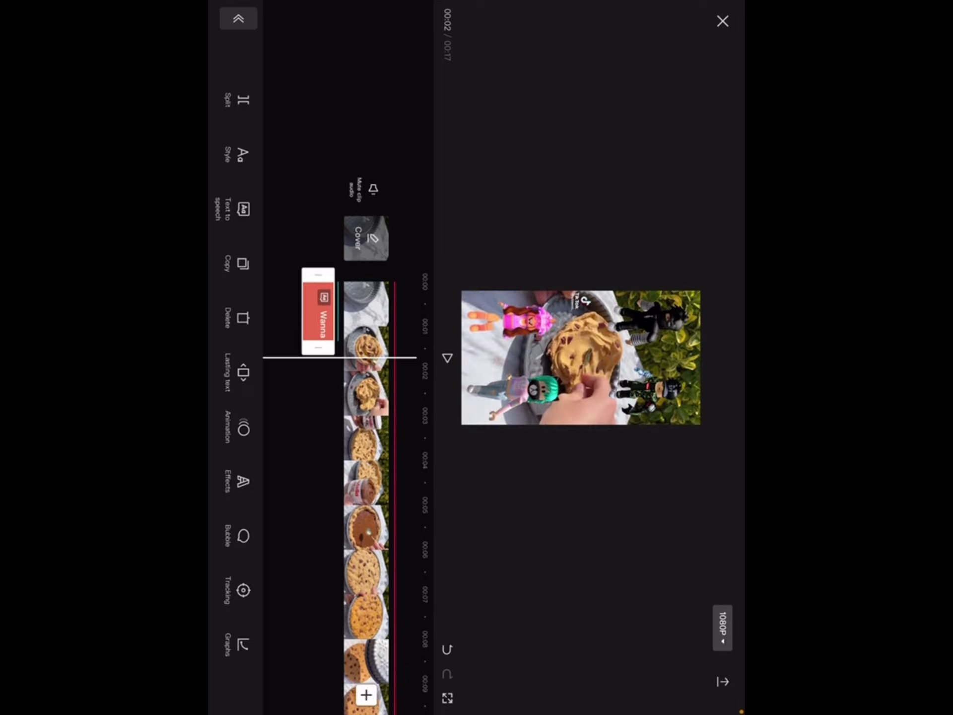
pyautogui.moveTo(365, 484)
pyautogui.mouseDown()
pyautogui.moveTo(365, 406)
pyautogui.moveTo(365, 492)
pyautogui.mouseUp()
# - Add a new 'Sure' caption and drag it up and right into place on the video
pyautogui.click(239, 18)
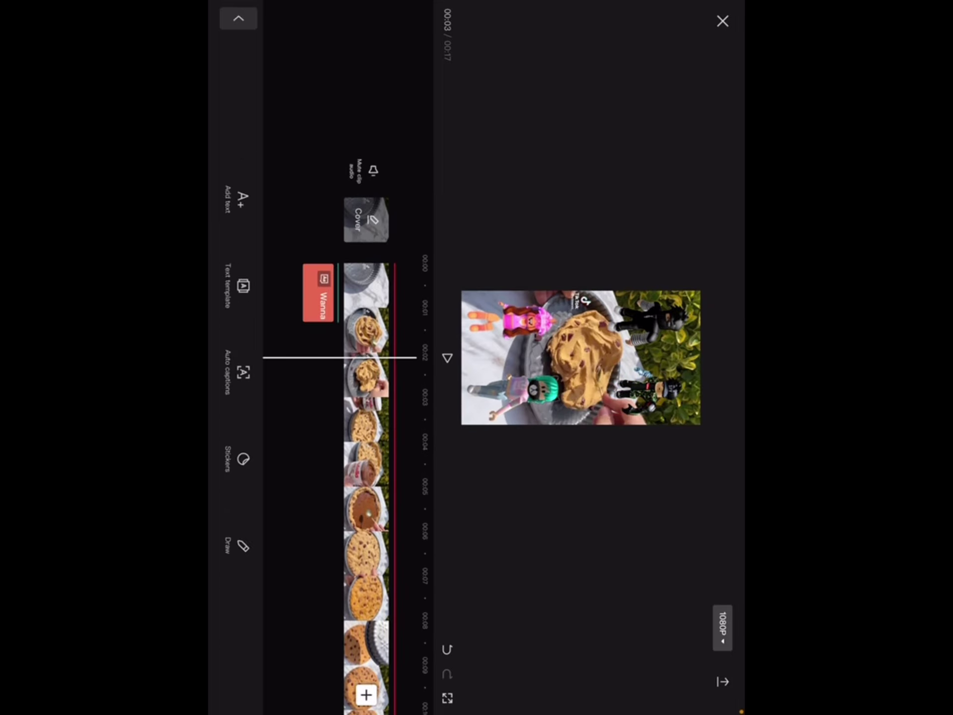
pyautogui.click(240, 200)
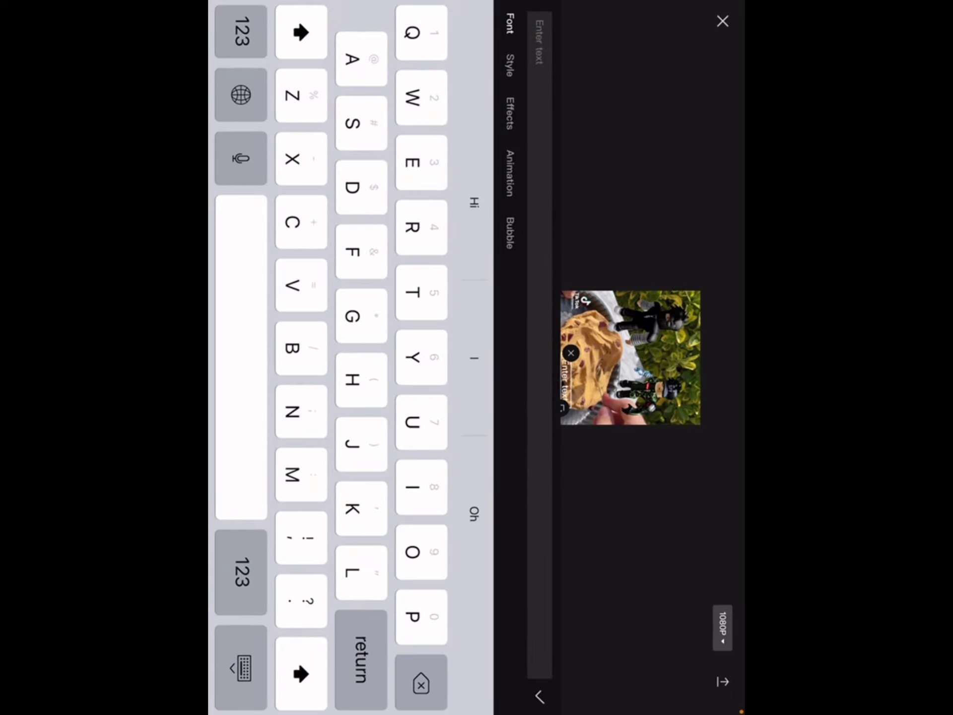
pyautogui.write('Sure')
pyautogui.press('Return')
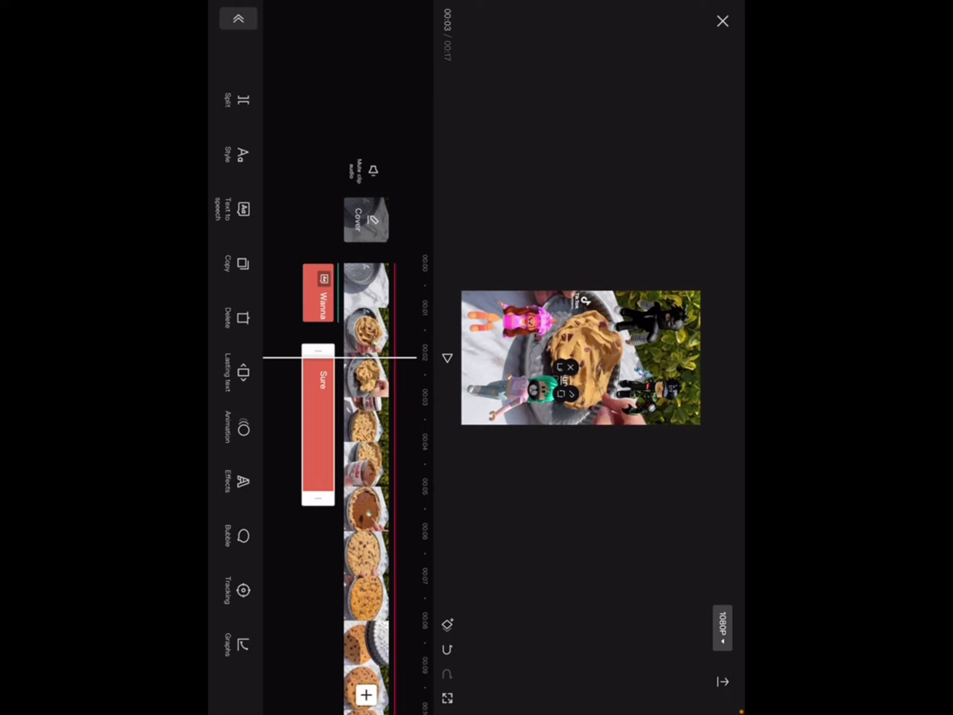
pyautogui.moveTo(564, 378); pyautogui.dragTo(591, 327)
pyautogui.click(591, 328)
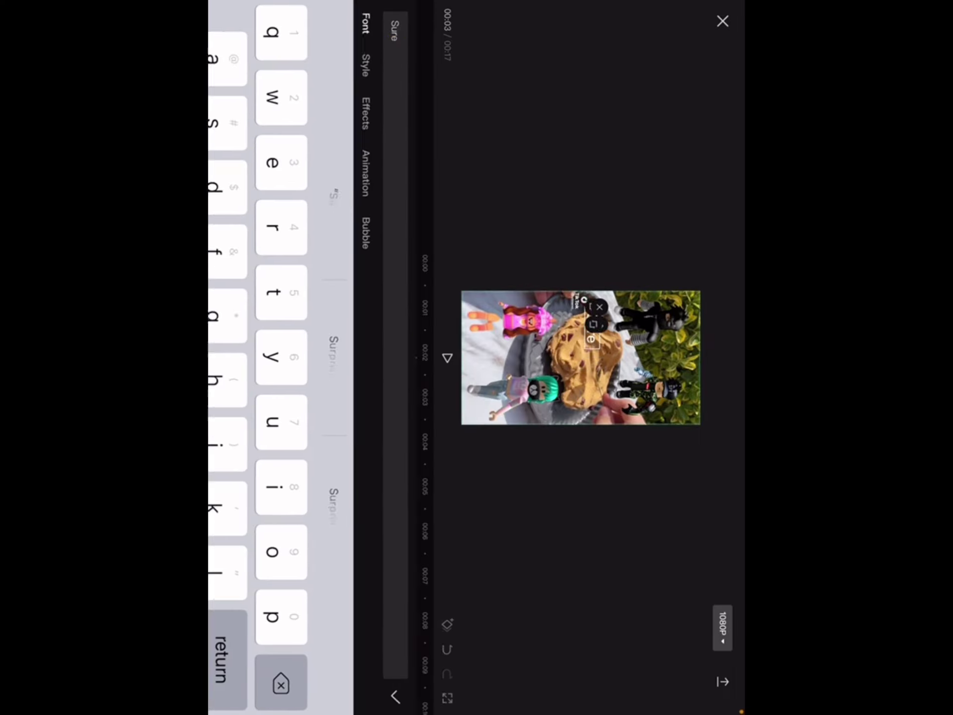
pyautogui.press('Return')
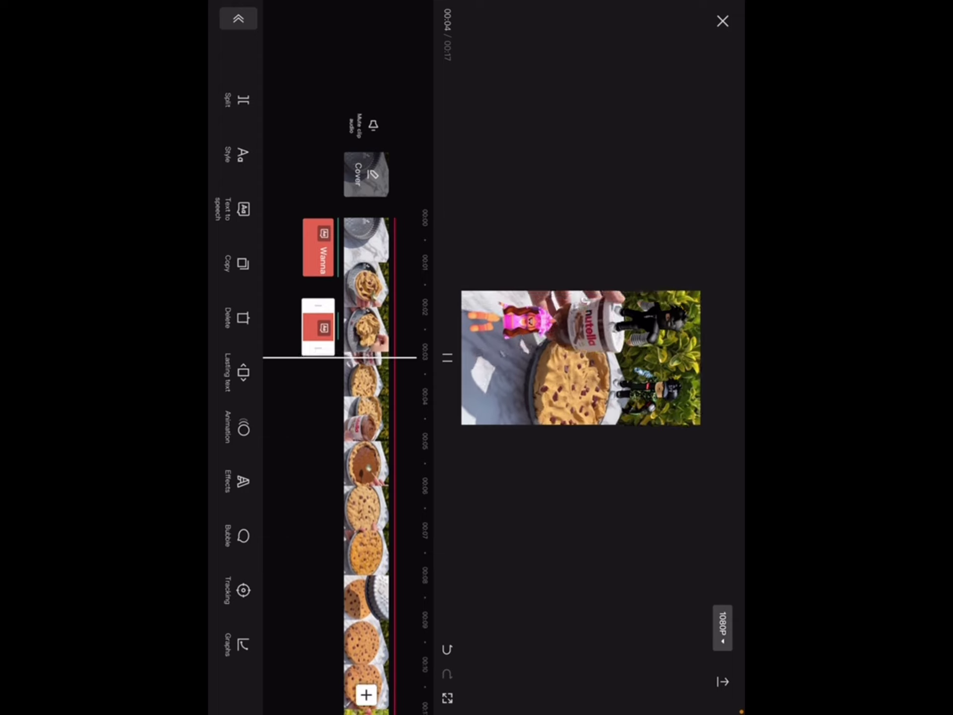
pyautogui.click(447, 357)
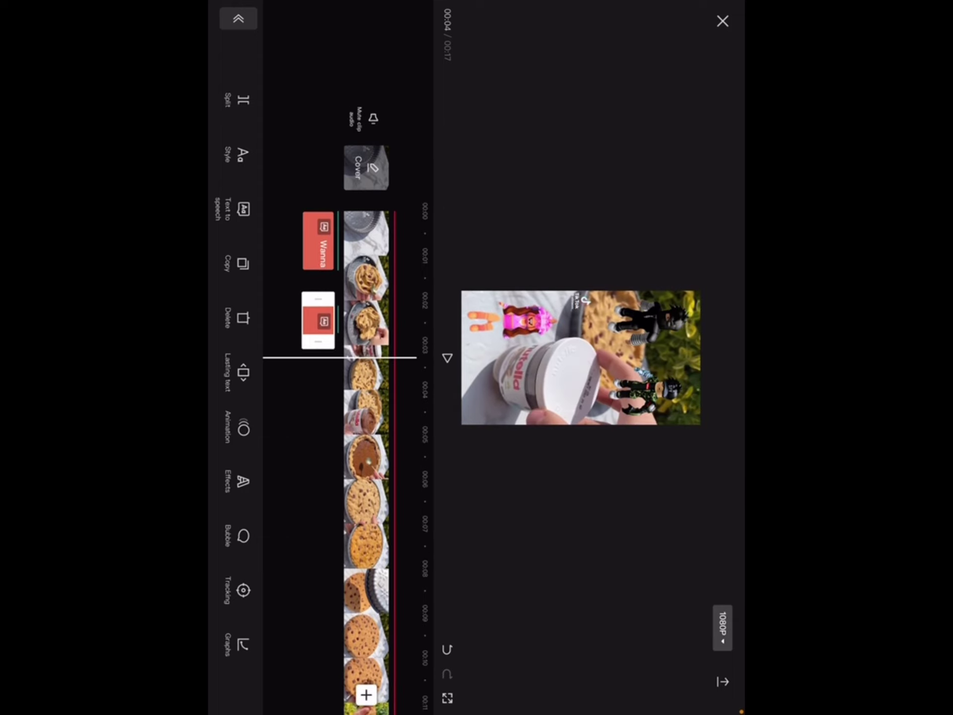
pyautogui.moveTo(365, 448); pyautogui.dragTo(366, 439)
pyautogui.click(238, 18)
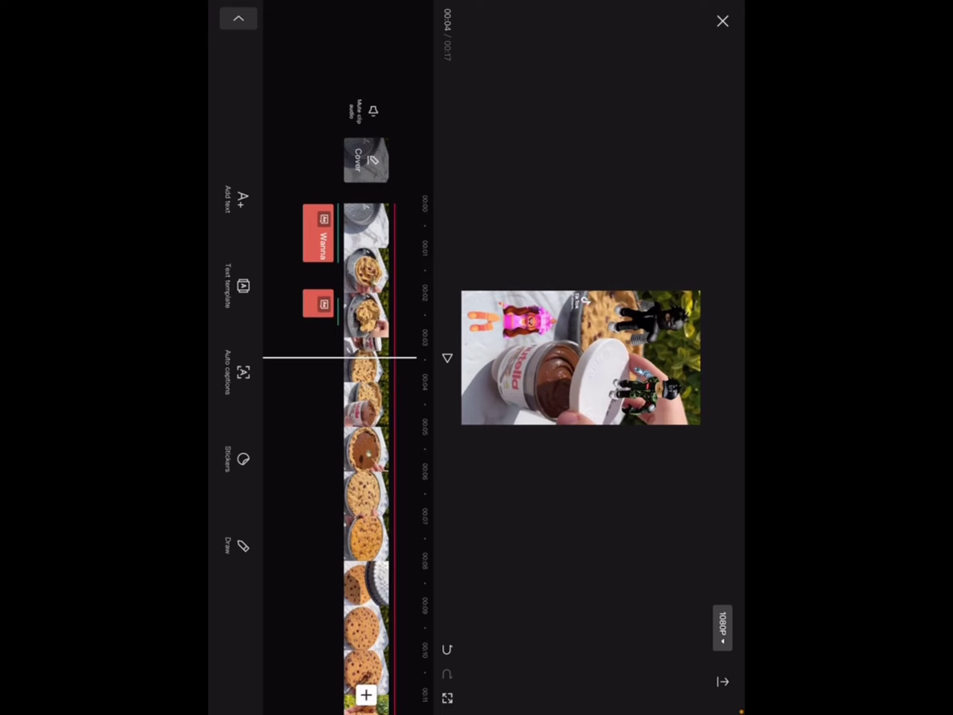
pyautogui.moveTo(365, 298); pyautogui.dragTo(365, 462)
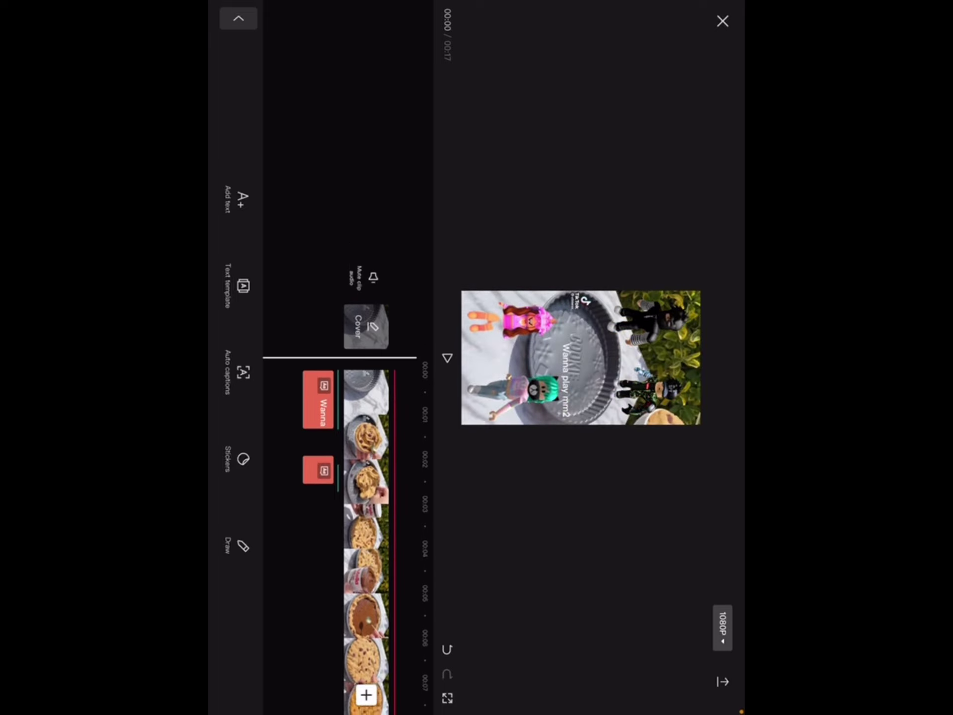
pyautogui.click(447, 358)
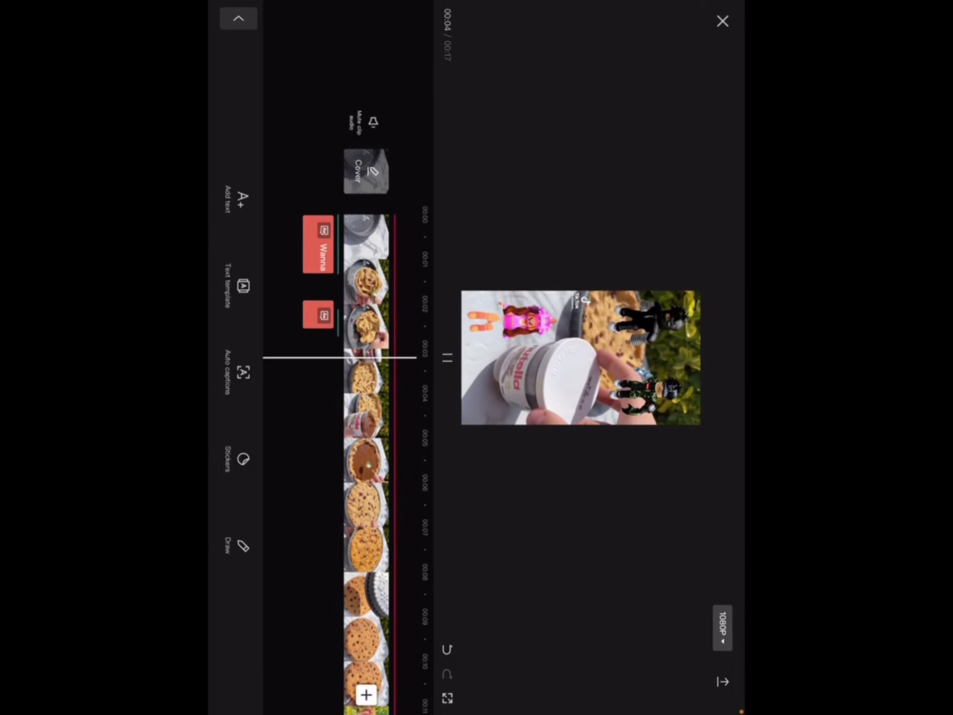
pyautogui.click(447, 358)
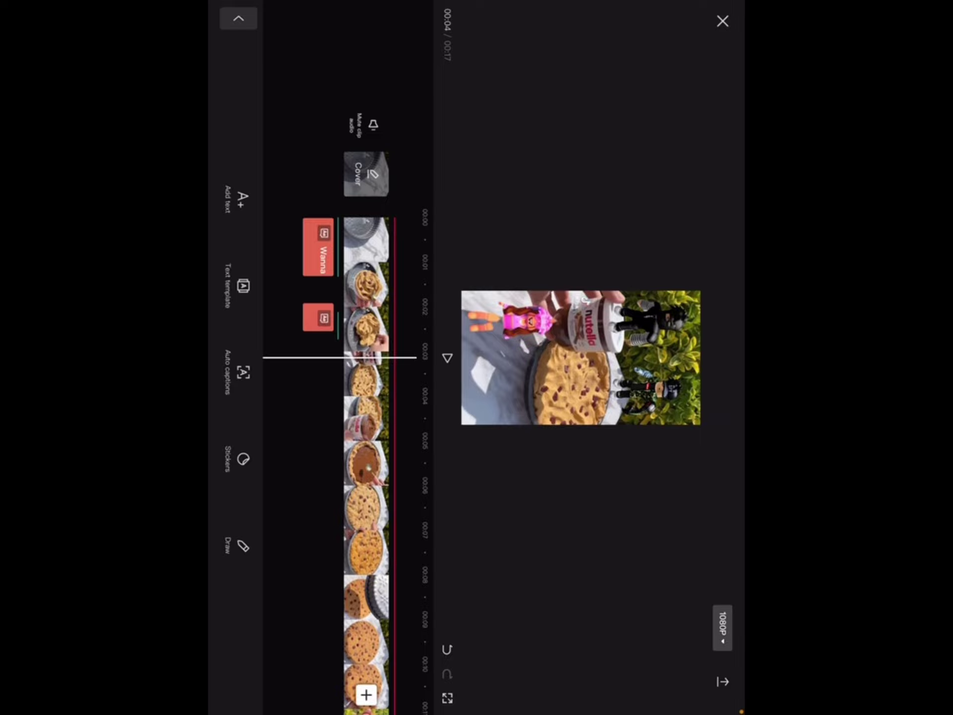
pyautogui.scroll(5, 366, 448)
pyautogui.press('space')
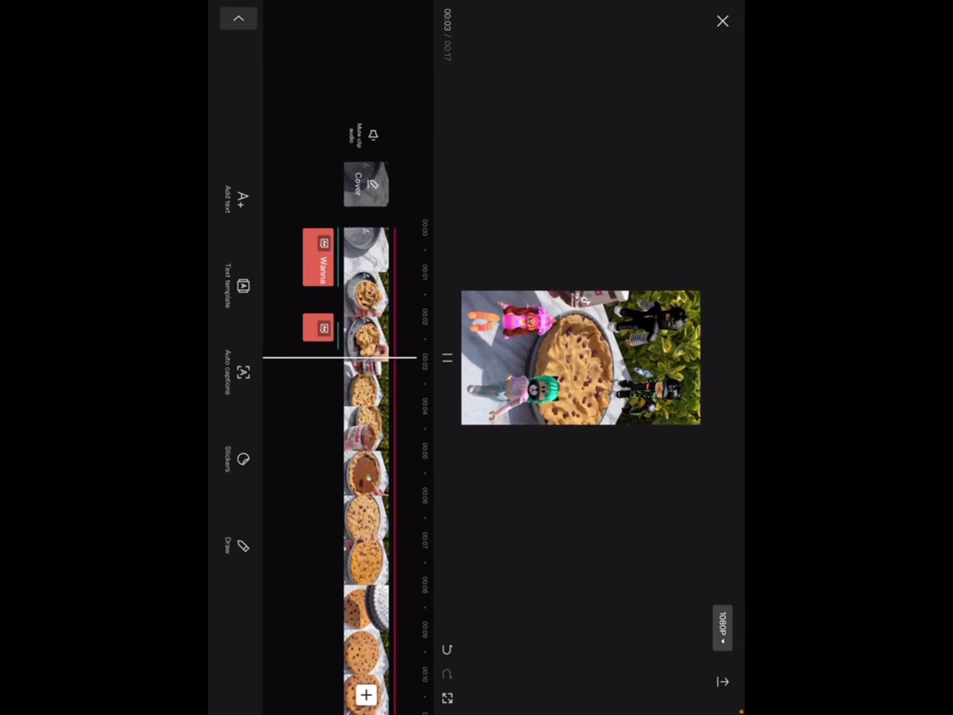
pyautogui.press('space')
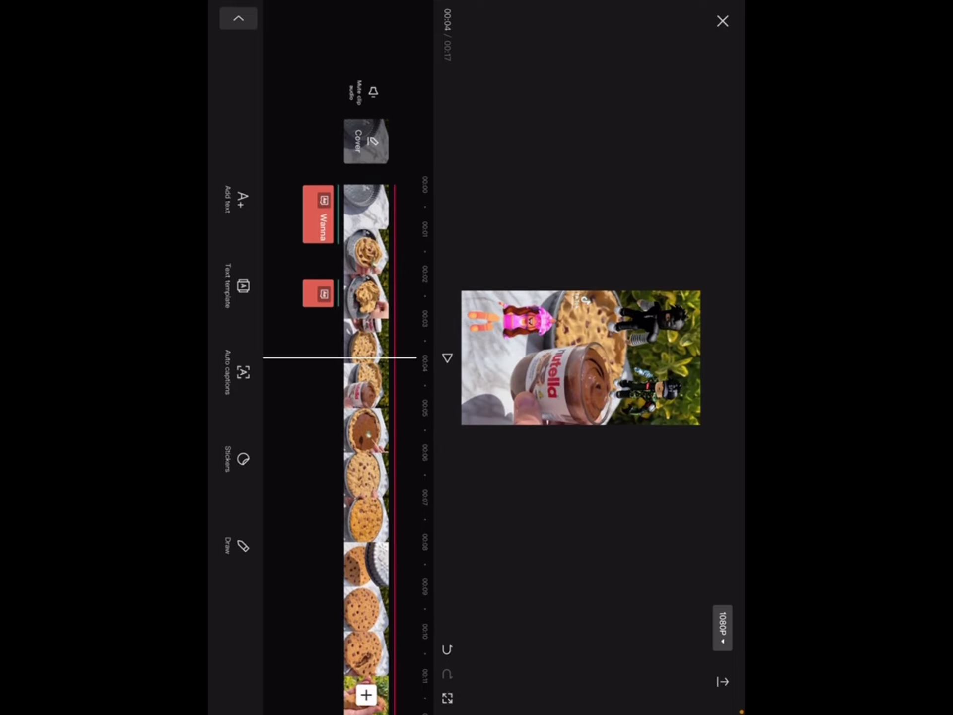
pyautogui.scroll(5, 366, 447)
pyautogui.press('space')
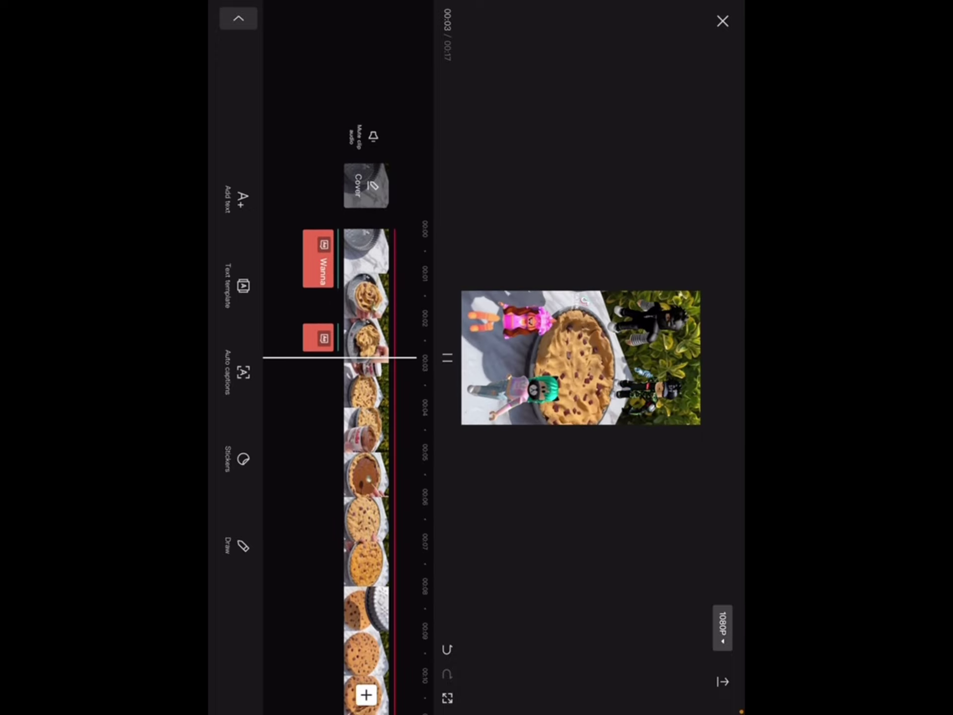
pyautogui.press('space')
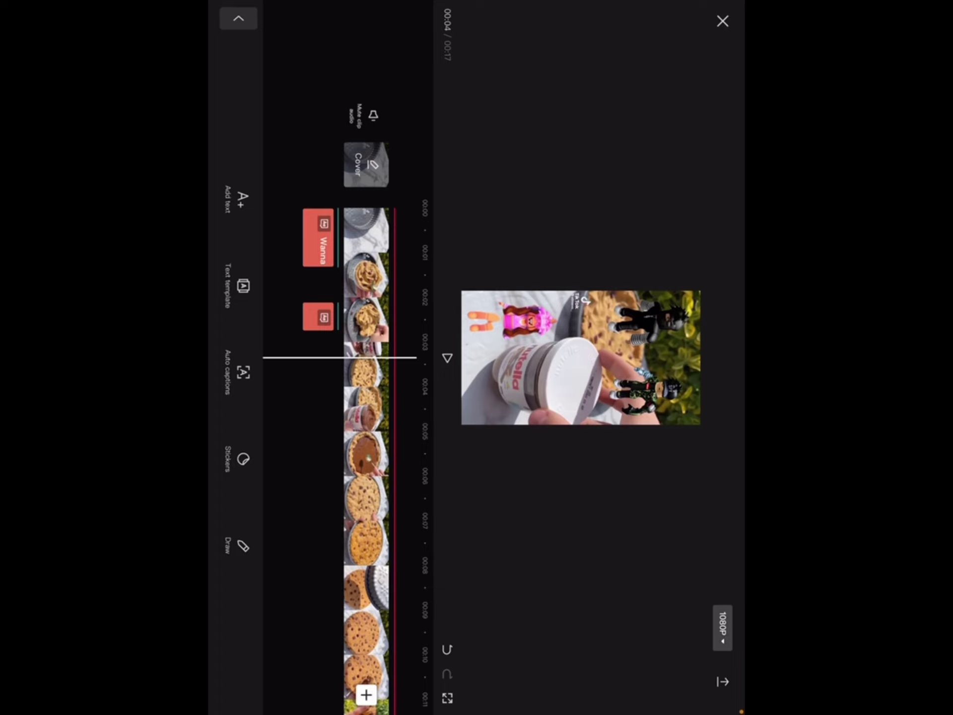
pyautogui.scroll(1, 366, 447)
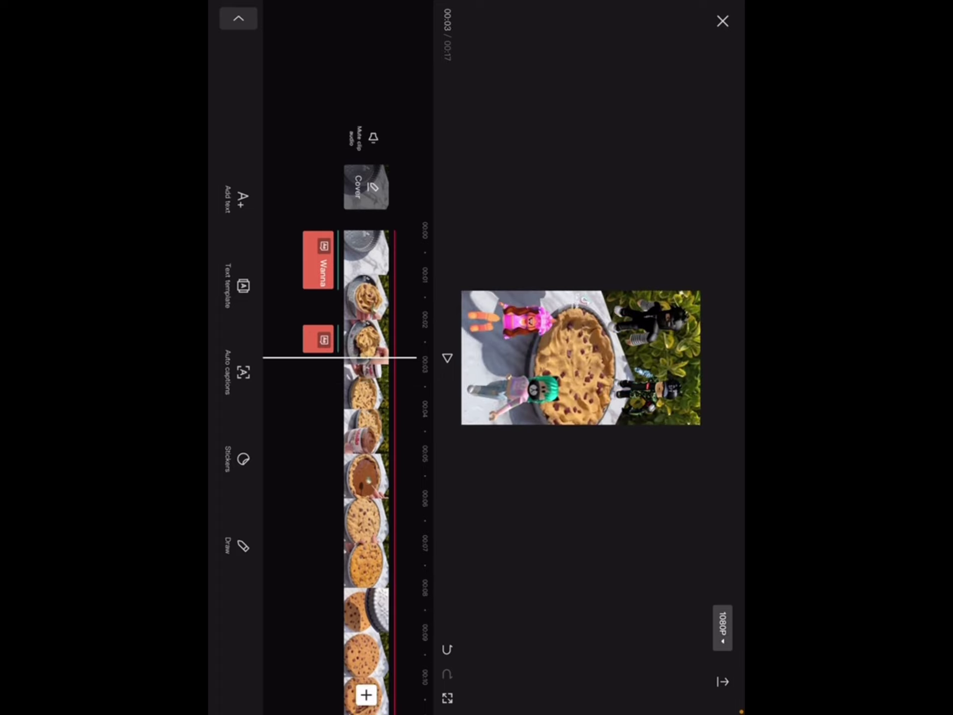
pyautogui.scroll(-3, 365, 357)
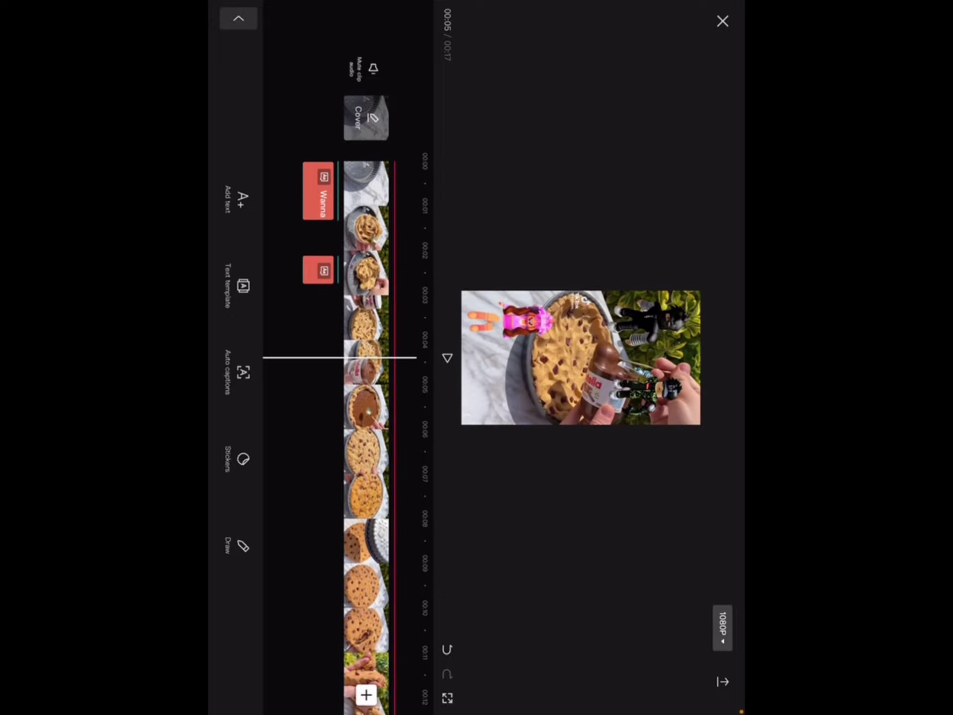
pyautogui.scroll(-12, 365, 358)
pyautogui.scroll(-5, 365, 358)
pyautogui.scroll(-5, 365, 358)
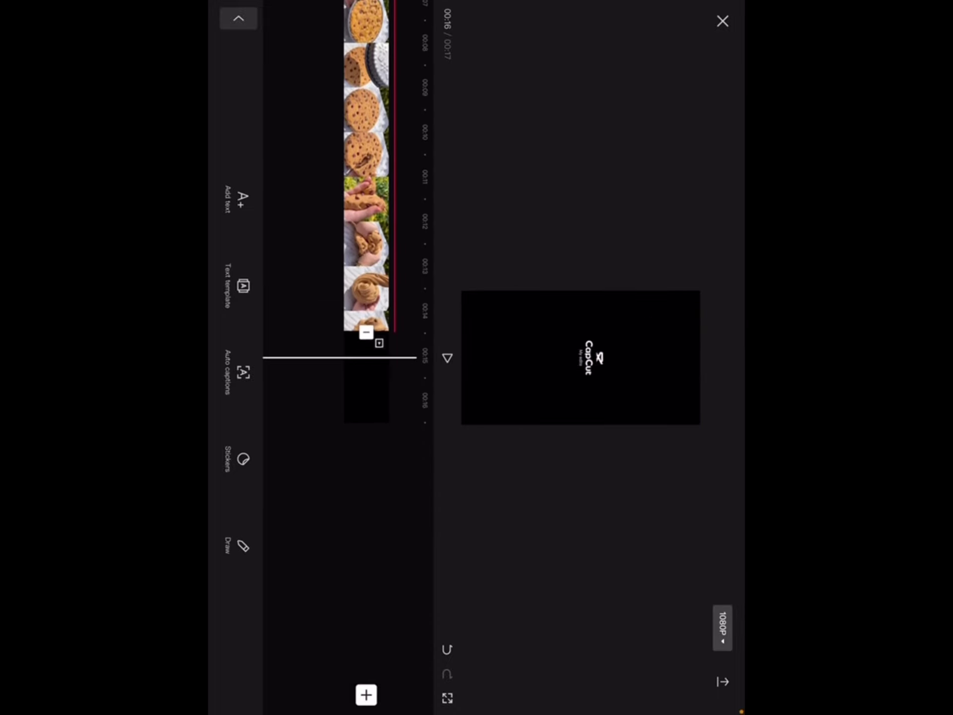
pyautogui.scroll(3, 365, 357)
pyautogui.scroll(4, 365, 358)
pyautogui.scroll(4, 365, 358)
pyautogui.scroll(9, 365, 357)
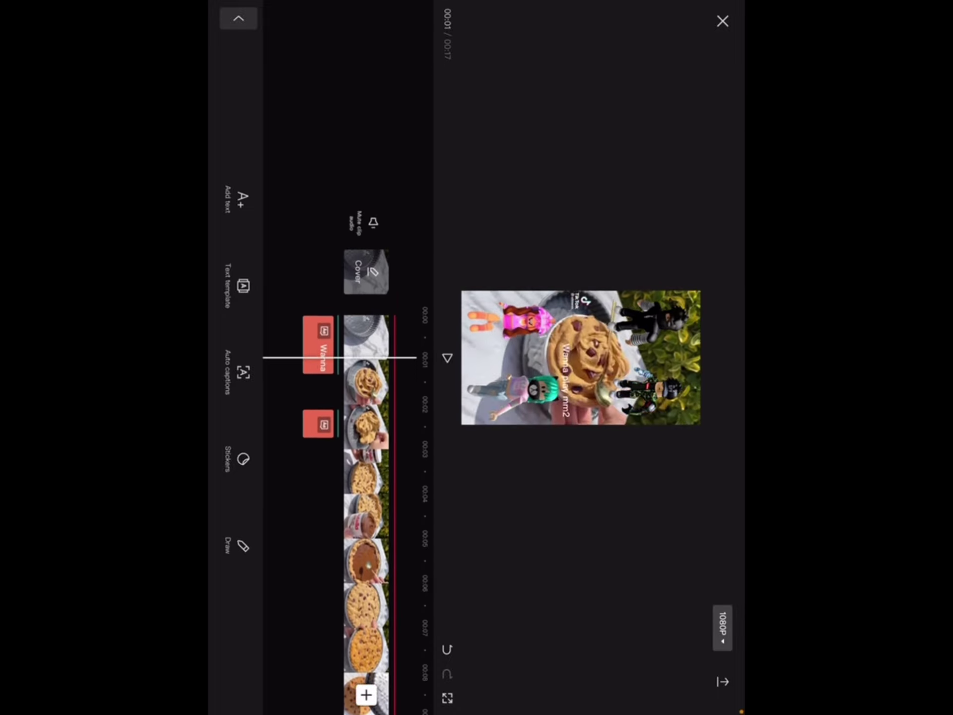
pyautogui.scroll(2, 365, 357)
pyautogui.scroll(-5, 365, 358)
pyautogui.scroll(-9, 365, 358)
pyautogui.scroll(-6, 366, 357)
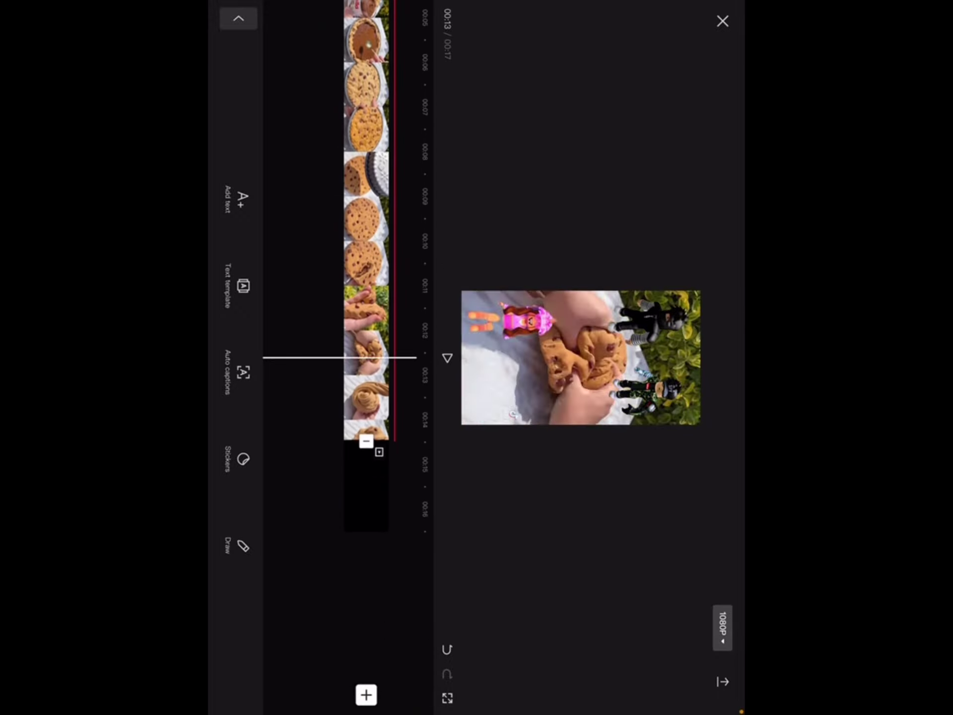
pyautogui.scroll(-3, 365, 358)
pyautogui.scroll(11, 365, 357)
pyautogui.scroll(-1, 364, 358)
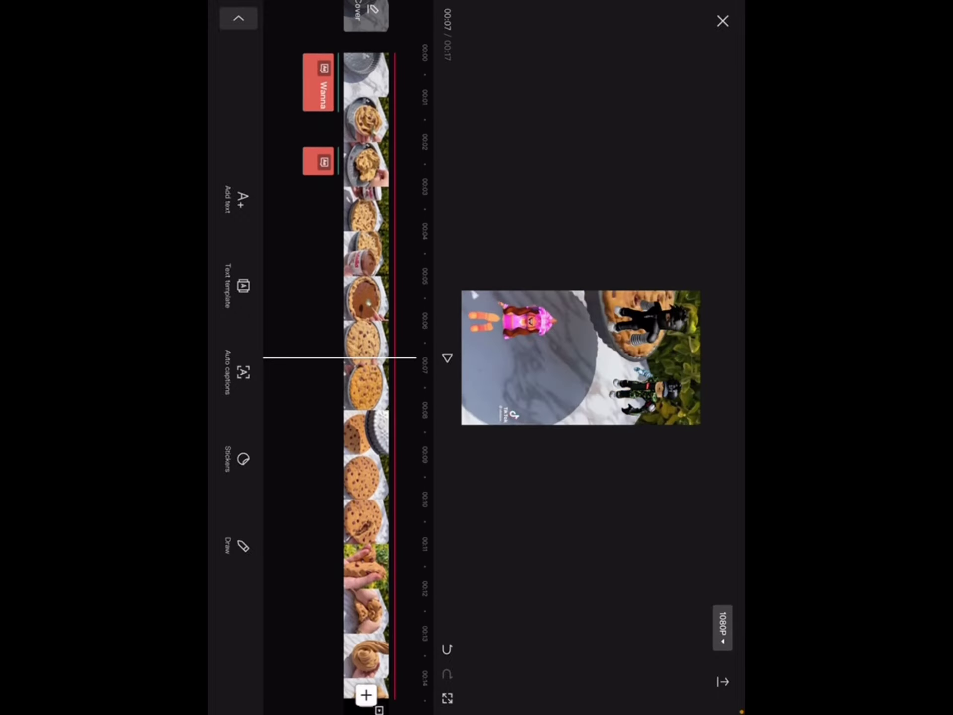
pyautogui.scroll(2, 365, 358)
pyautogui.scroll(5, 366, 357)
pyautogui.scroll(-3, 365, 358)
pyautogui.scroll(-2, 365, 357)
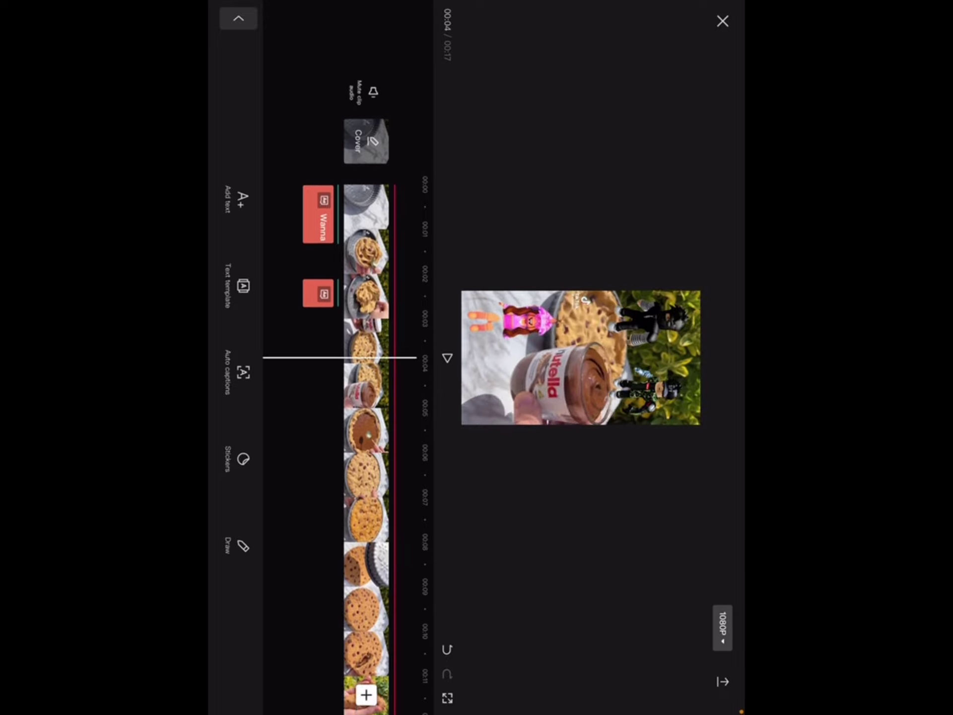
pyautogui.scroll(3, 365, 358)
pyautogui.scroll(1, 365, 358)
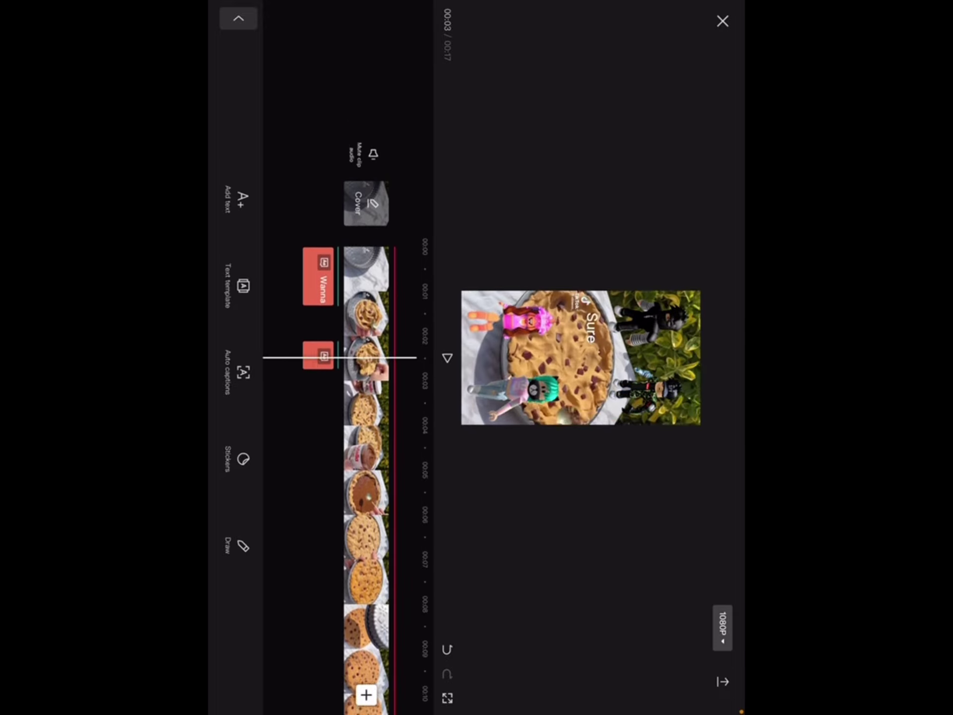
pyautogui.scroll(3, 365, 357)
pyautogui.scroll(-1, 365, 358)
pyautogui.scroll(-1, 365, 358)
pyautogui.scroll(-1, 365, 358)
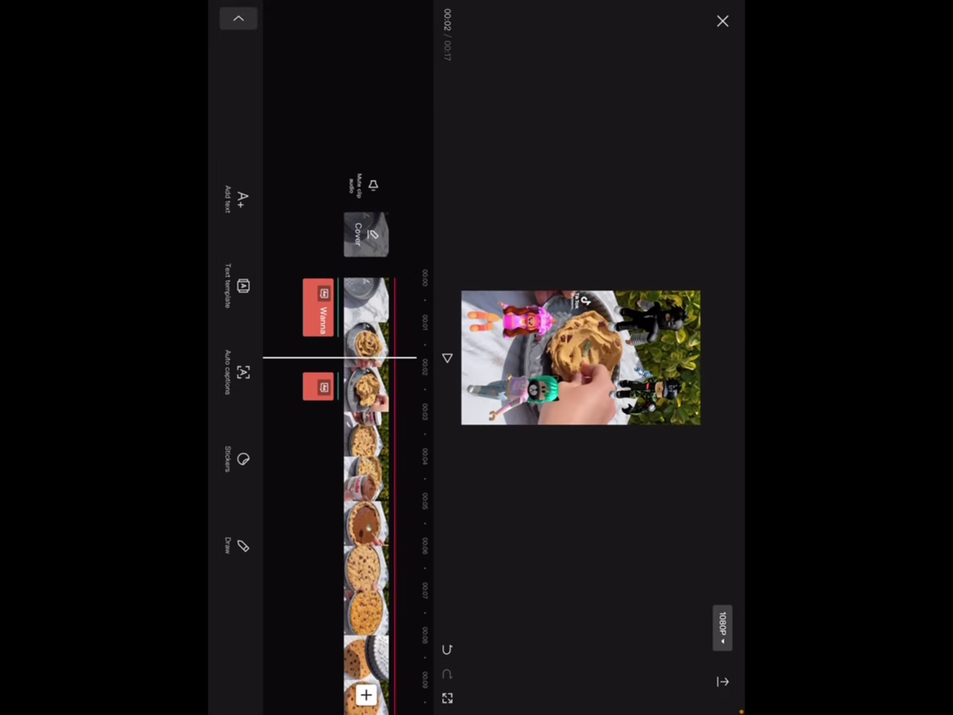
pyautogui.scroll(-1, 364, 357)
pyautogui.scroll(-1, 365, 358)
pyautogui.scroll(-1, 365, 358)
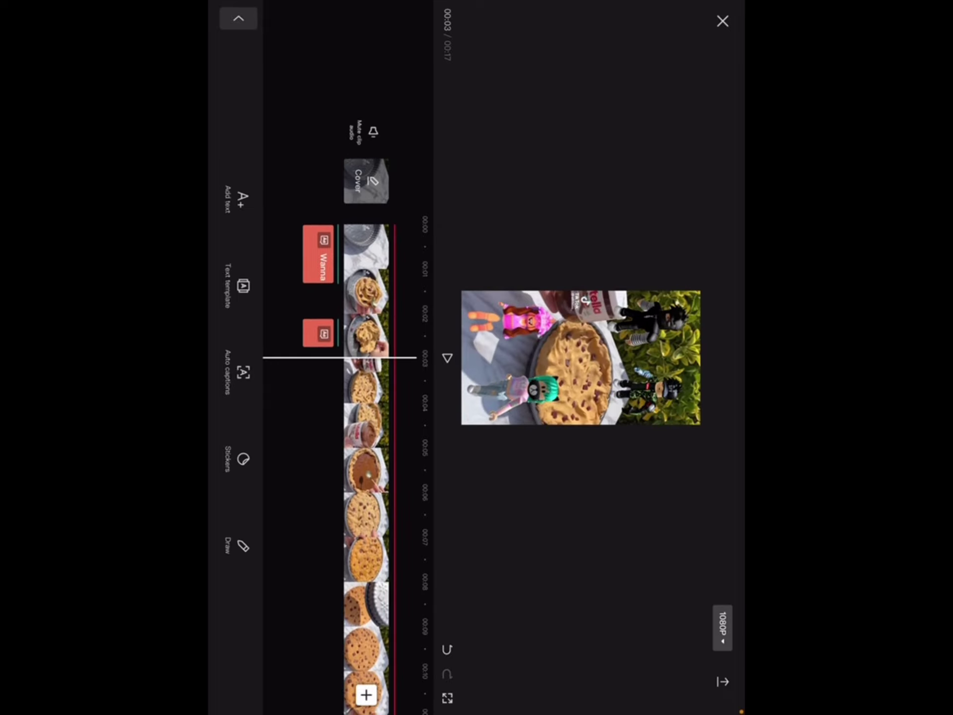
pyautogui.scroll(-2, 365, 358)
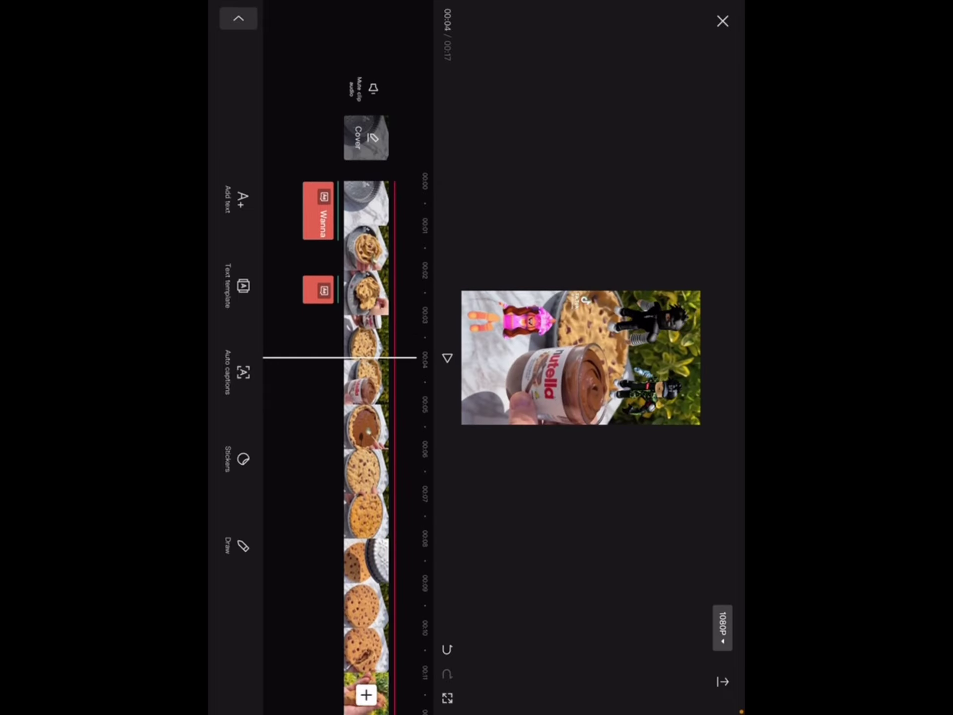
pyautogui.scroll(-1, 365, 358)
pyautogui.scroll(1, 365, 358)
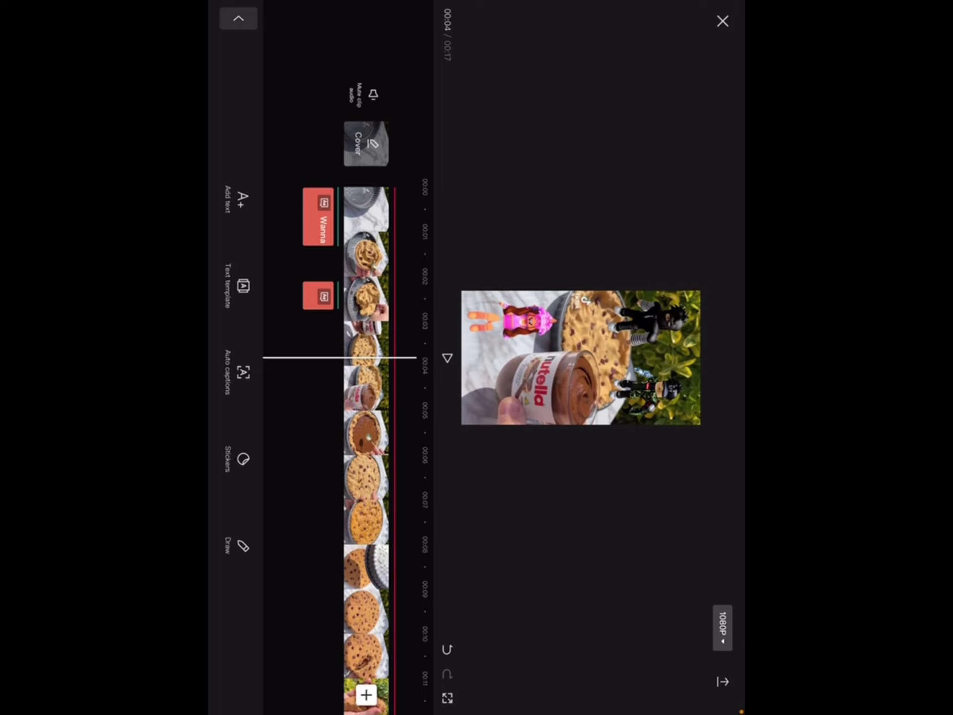